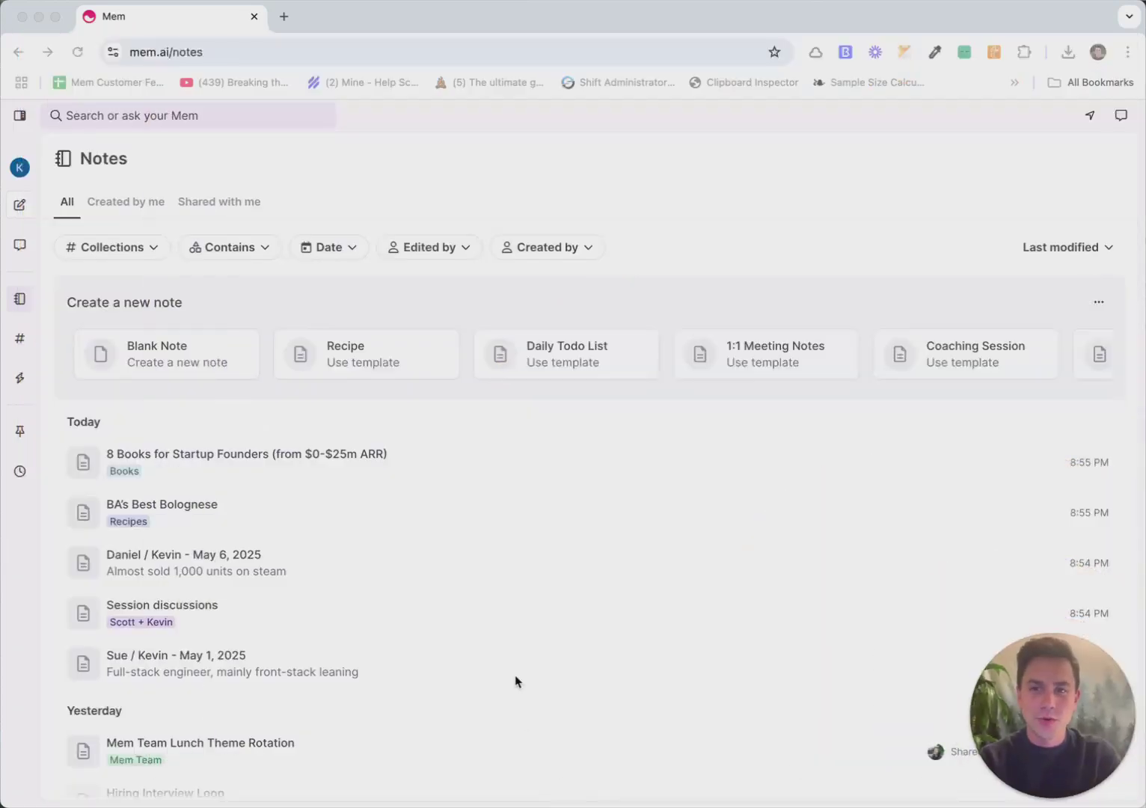
- Open the Zapier integration card from Mem's Integrations page
left_click(18, 382)
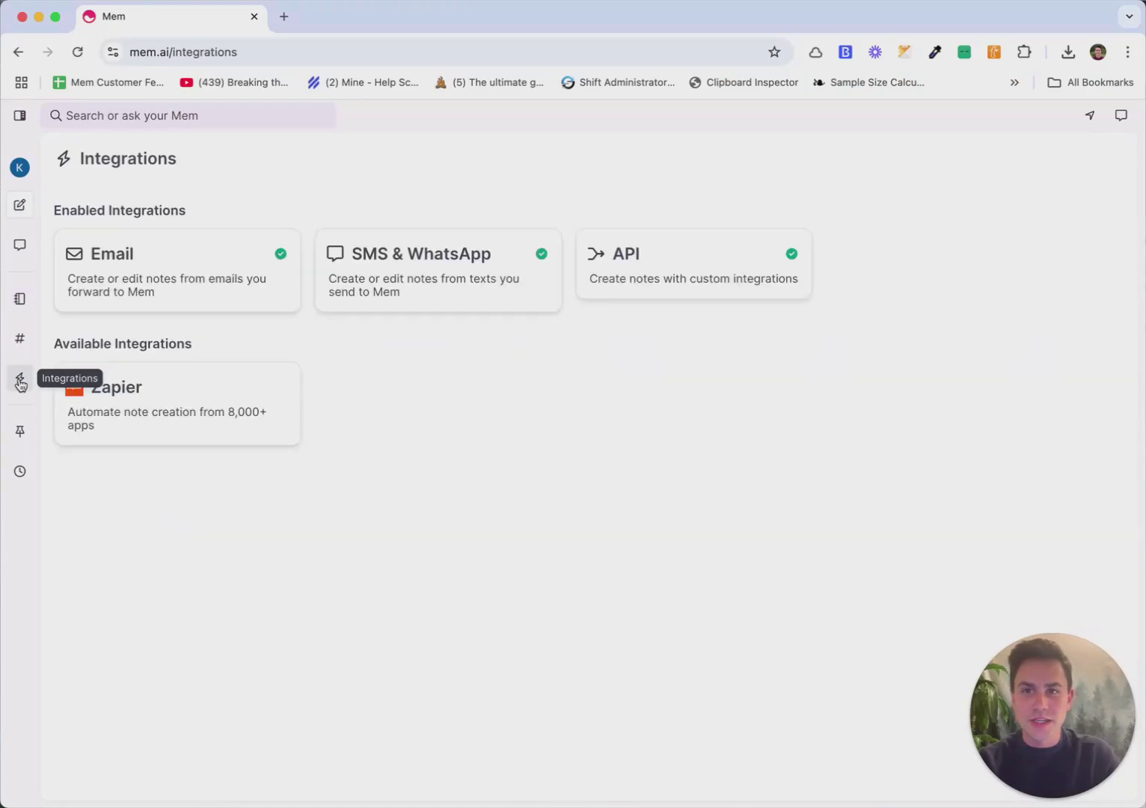
left_click(188, 424)
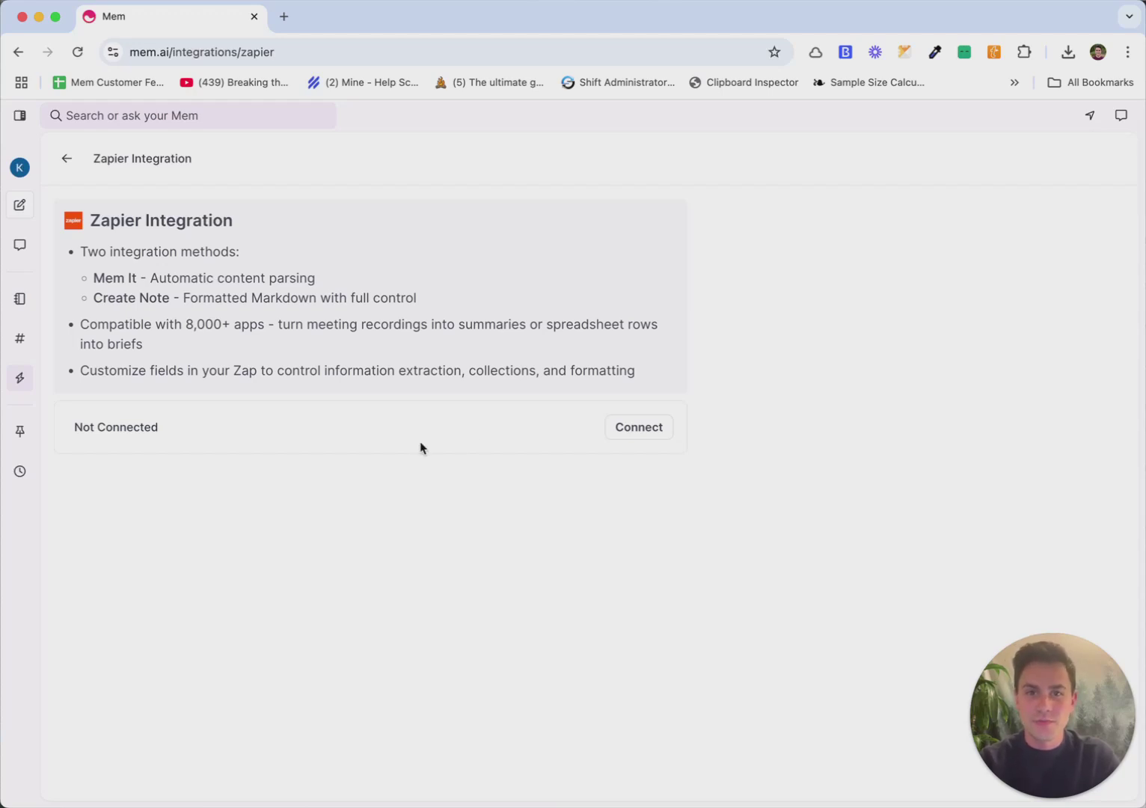
- Connect Mem in Zapier and pick Fireflies.ai as the app to pair with it
left_click(638, 427)
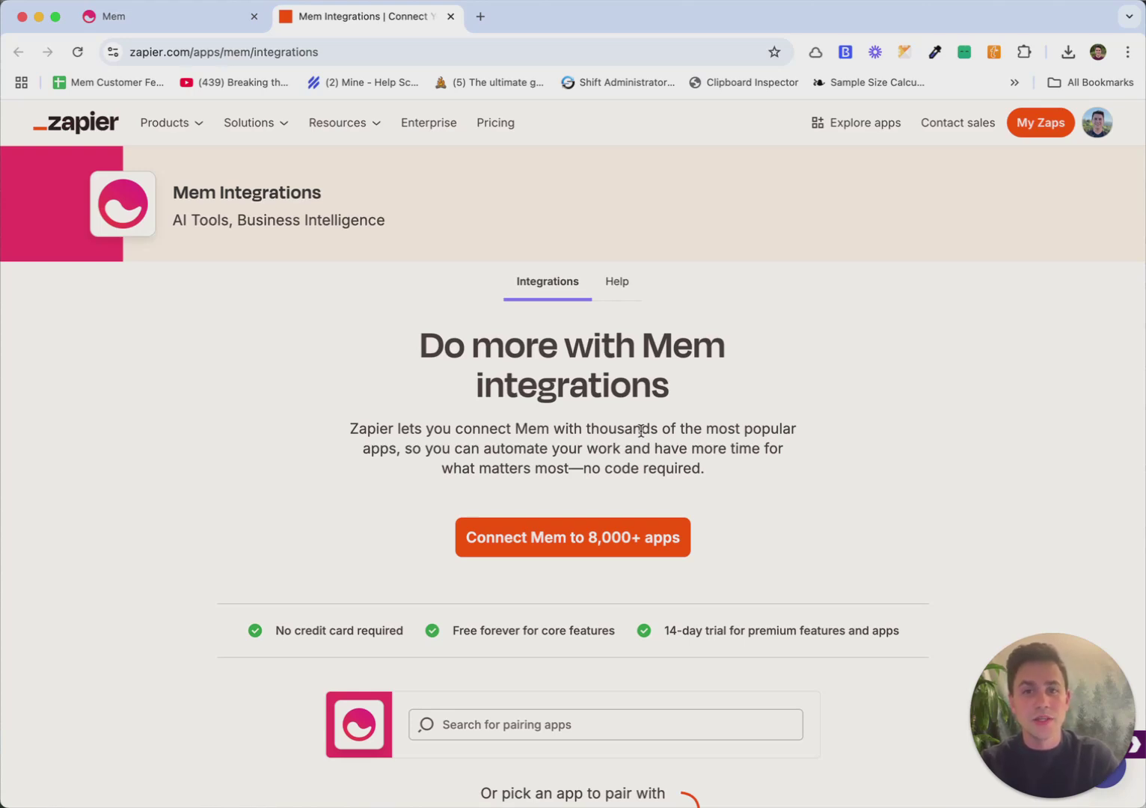
scroll(641, 431, "down", 2)
scroll(641, 436, "down", 1)
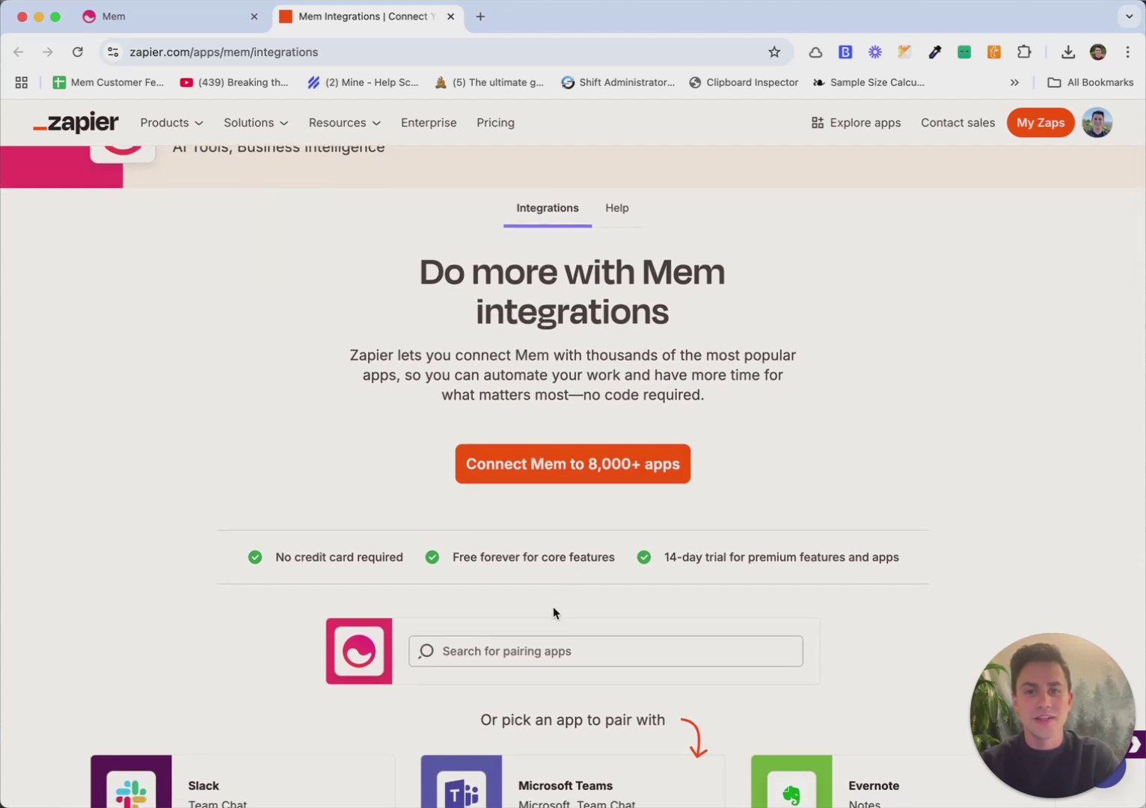
left_click(525, 644)
type("fi")
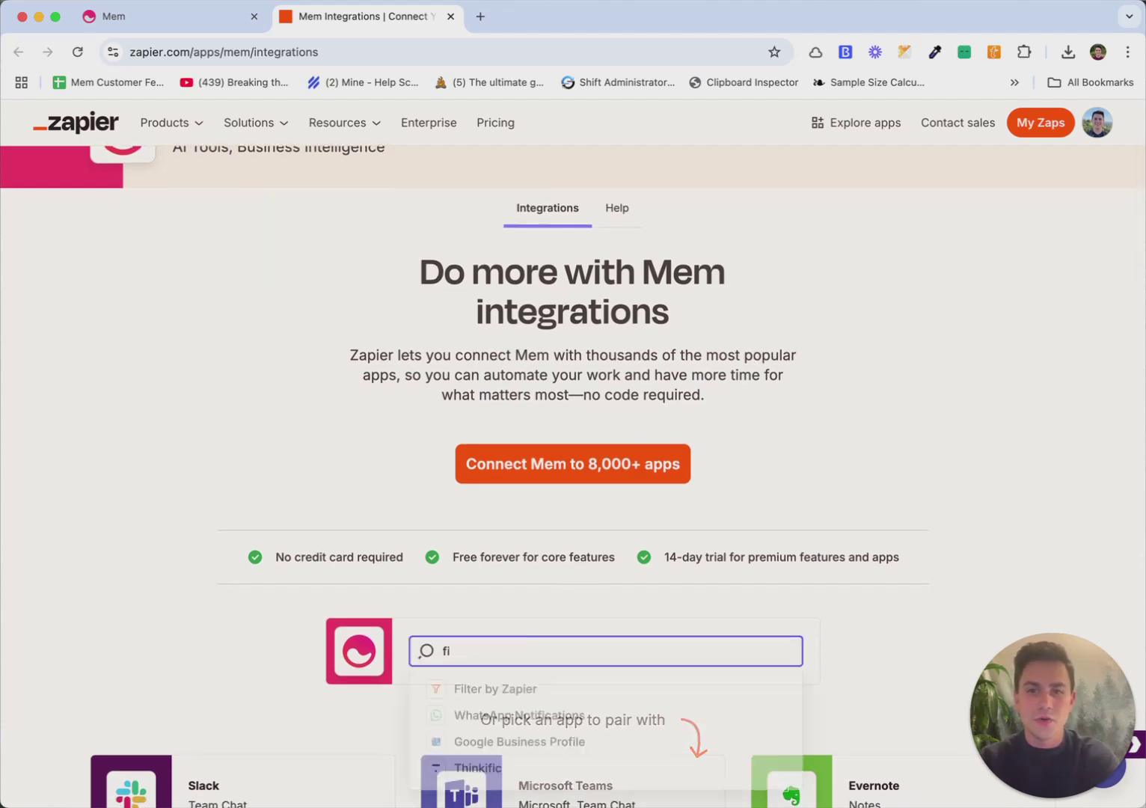
type("reflie")
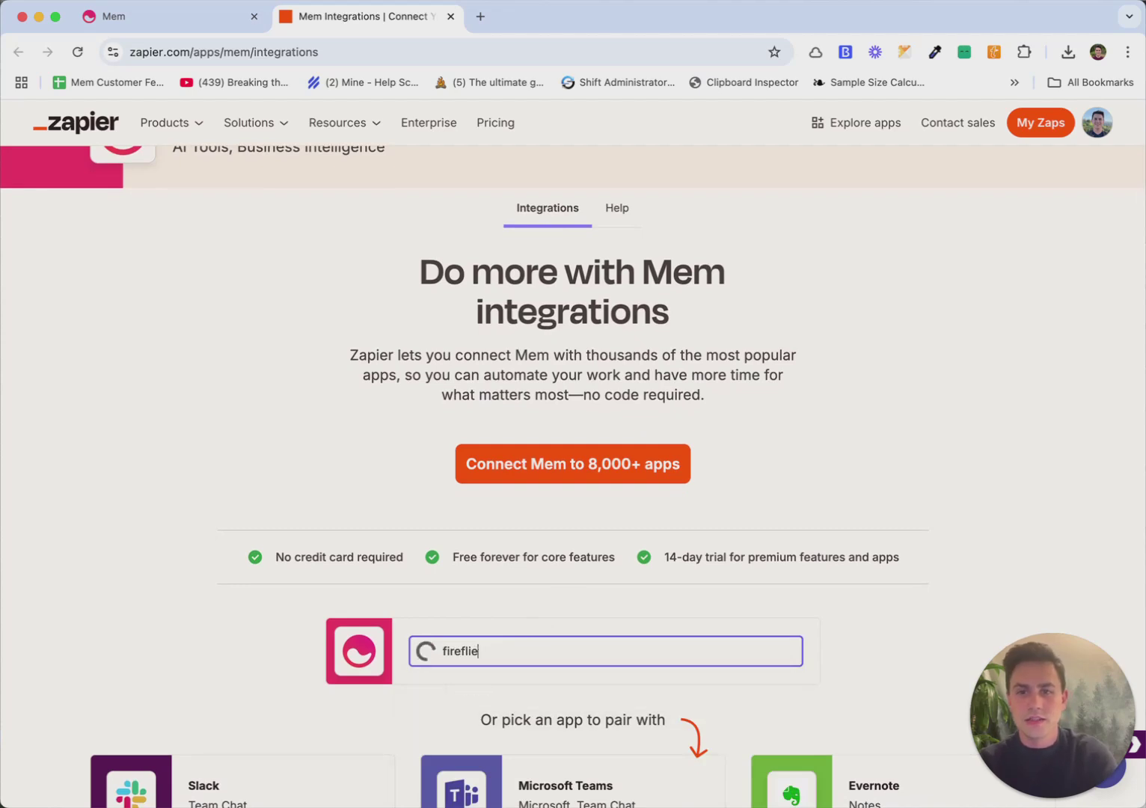
left_click(518, 692)
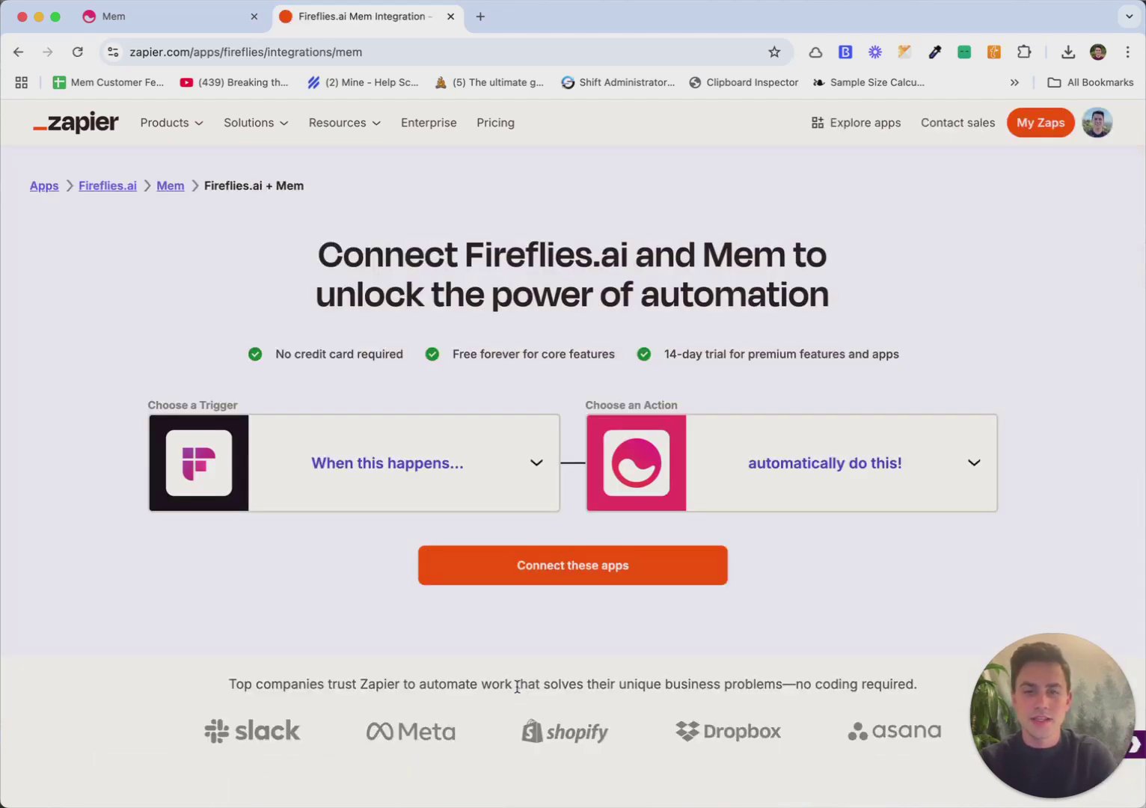
- Choose New Meeting as the trigger and Mem It as the action, then start the Zap
left_click(450, 455)
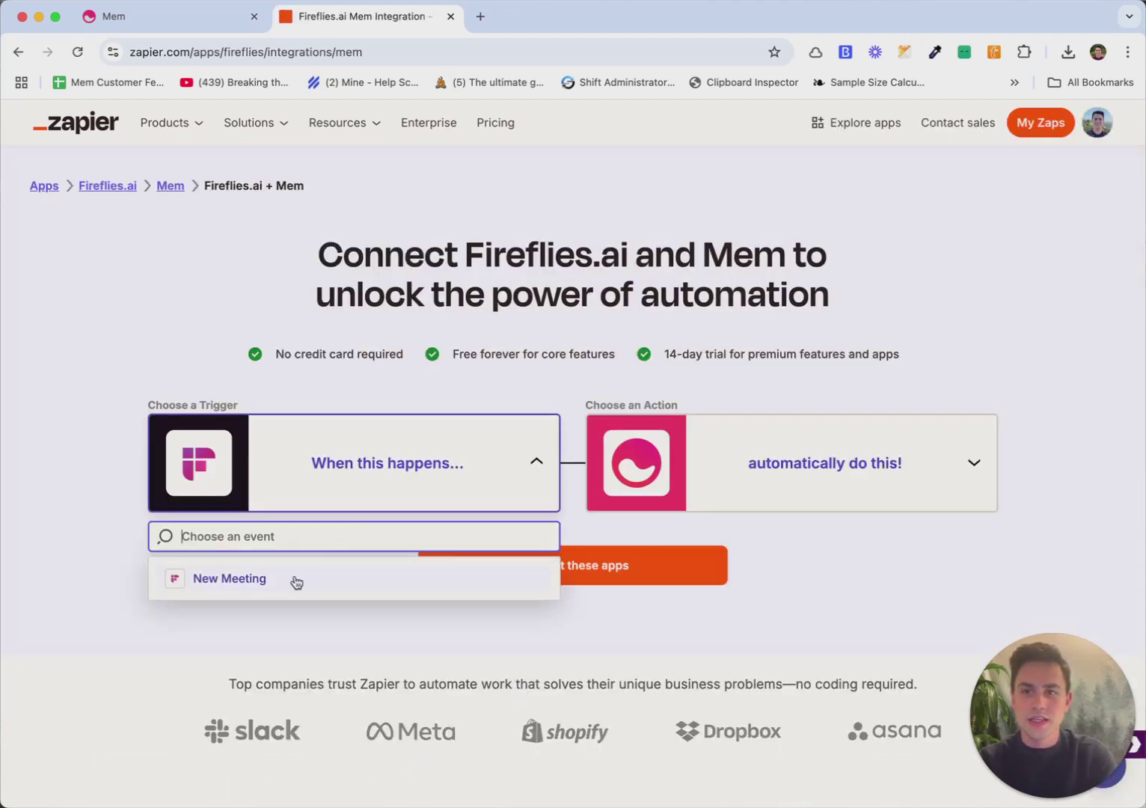
left_click(296, 582)
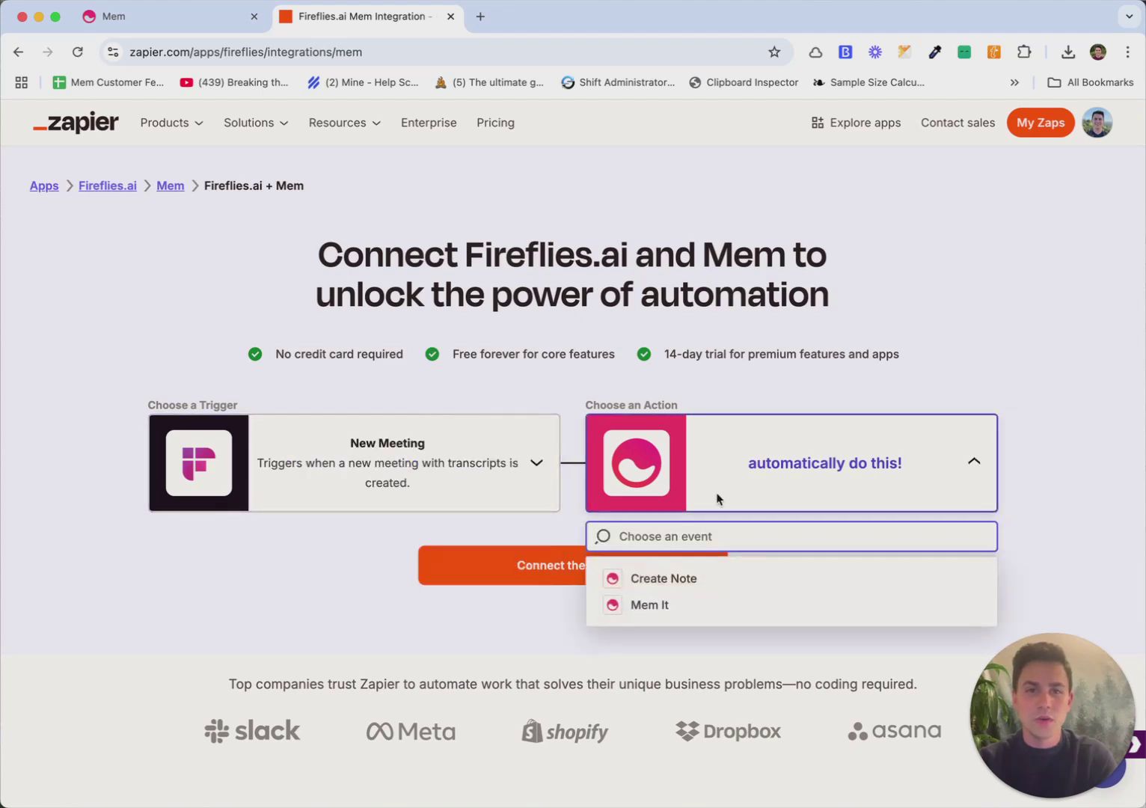
left_click(649, 605)
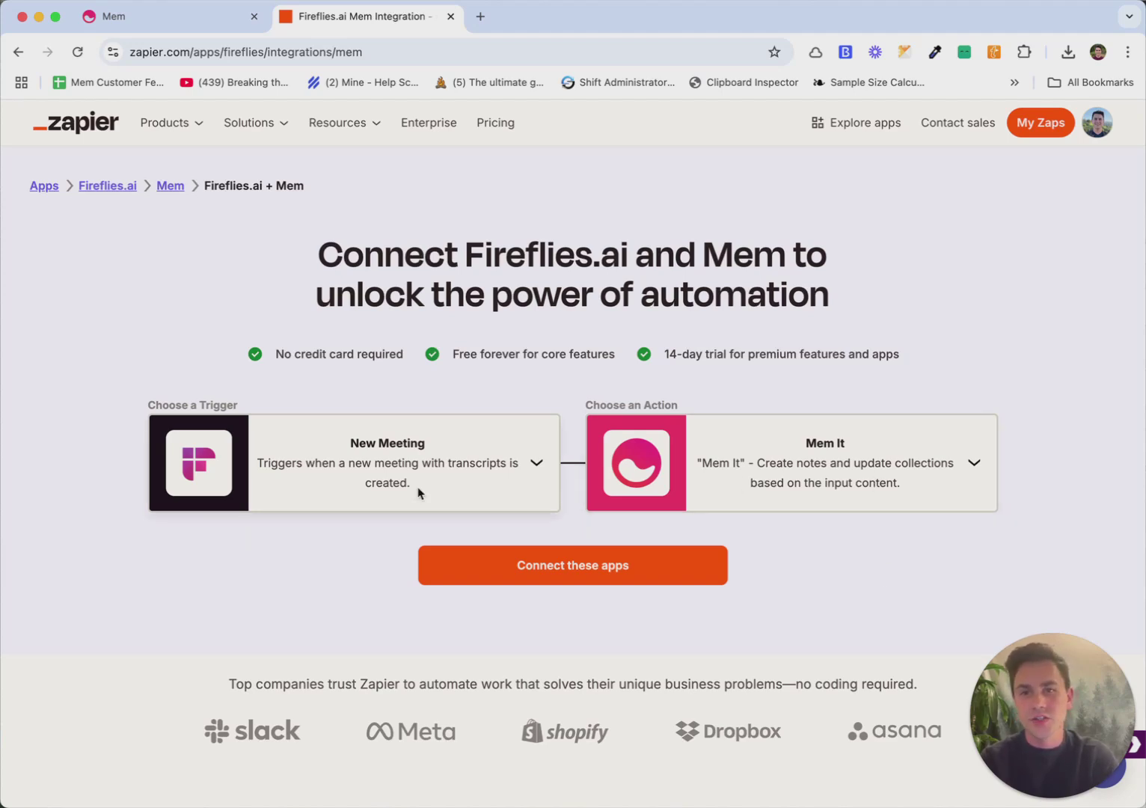
left_click(585, 567)
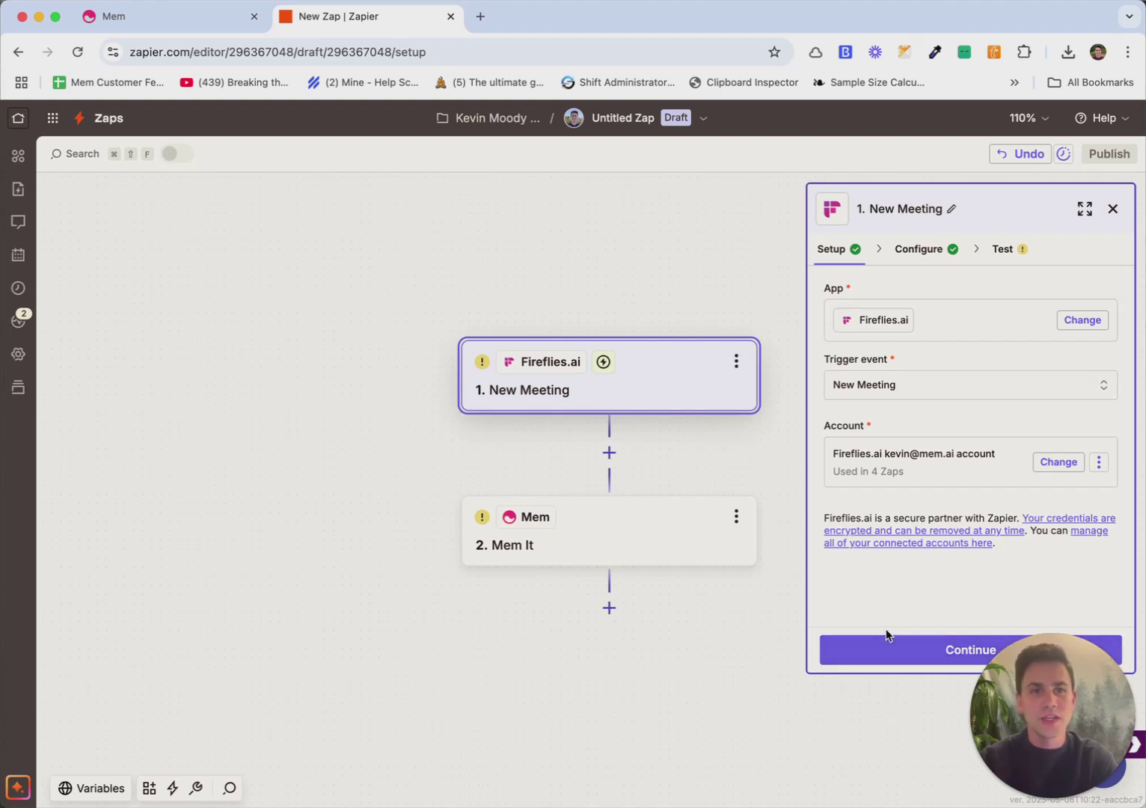
- Advance through the New Meeting trigger setup and run its test for recent meetings
left_click(890, 649)
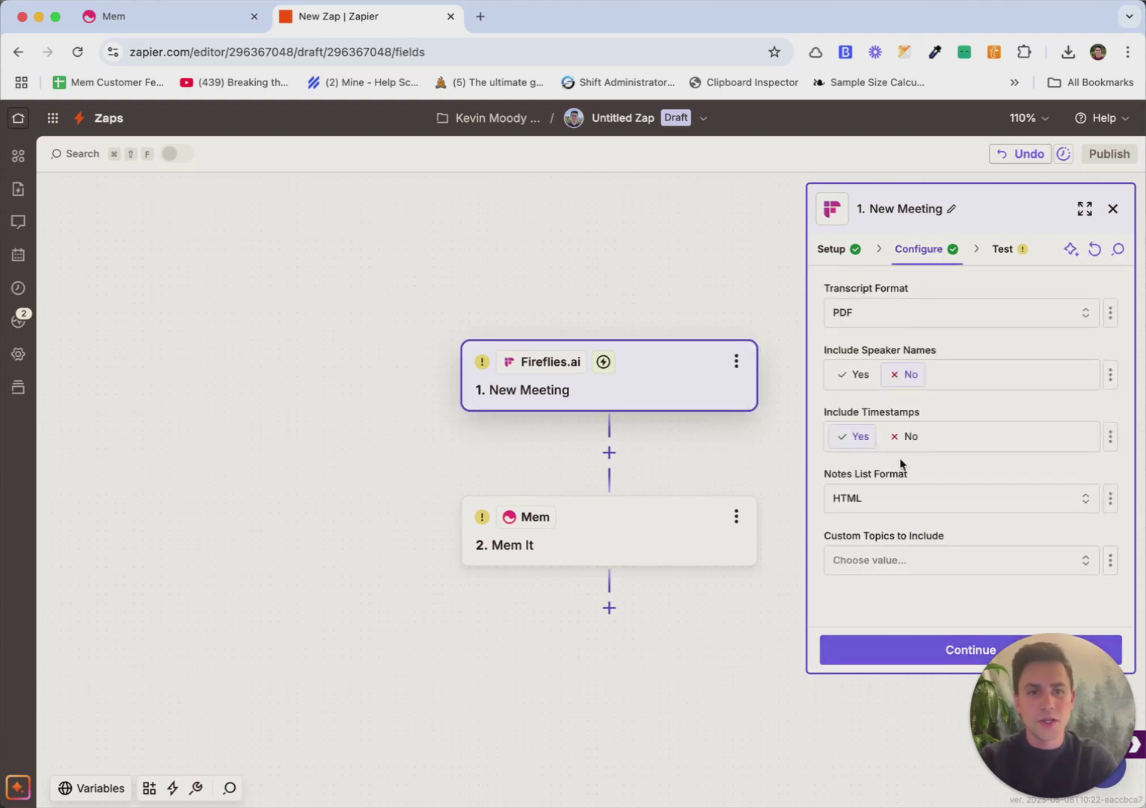
left_click(894, 647)
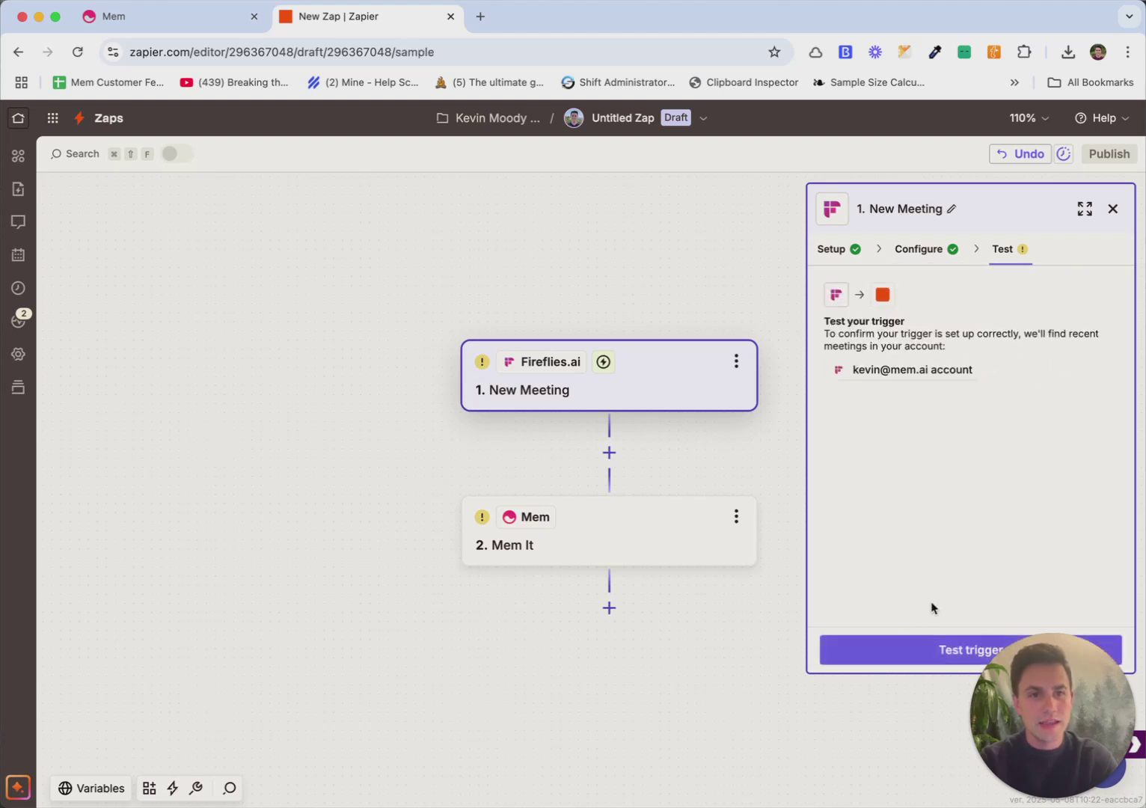
left_click(902, 656)
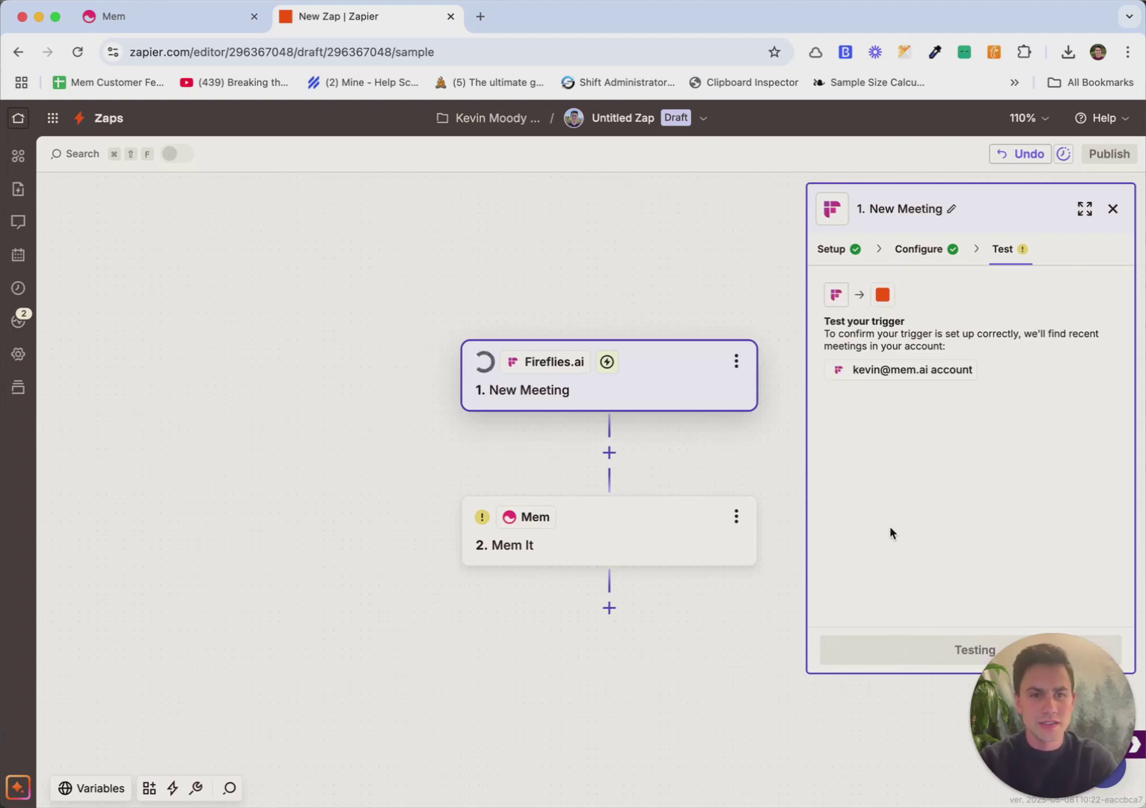
- Review the Meeting A sample record and continue with it as the selected record
left_click(901, 438)
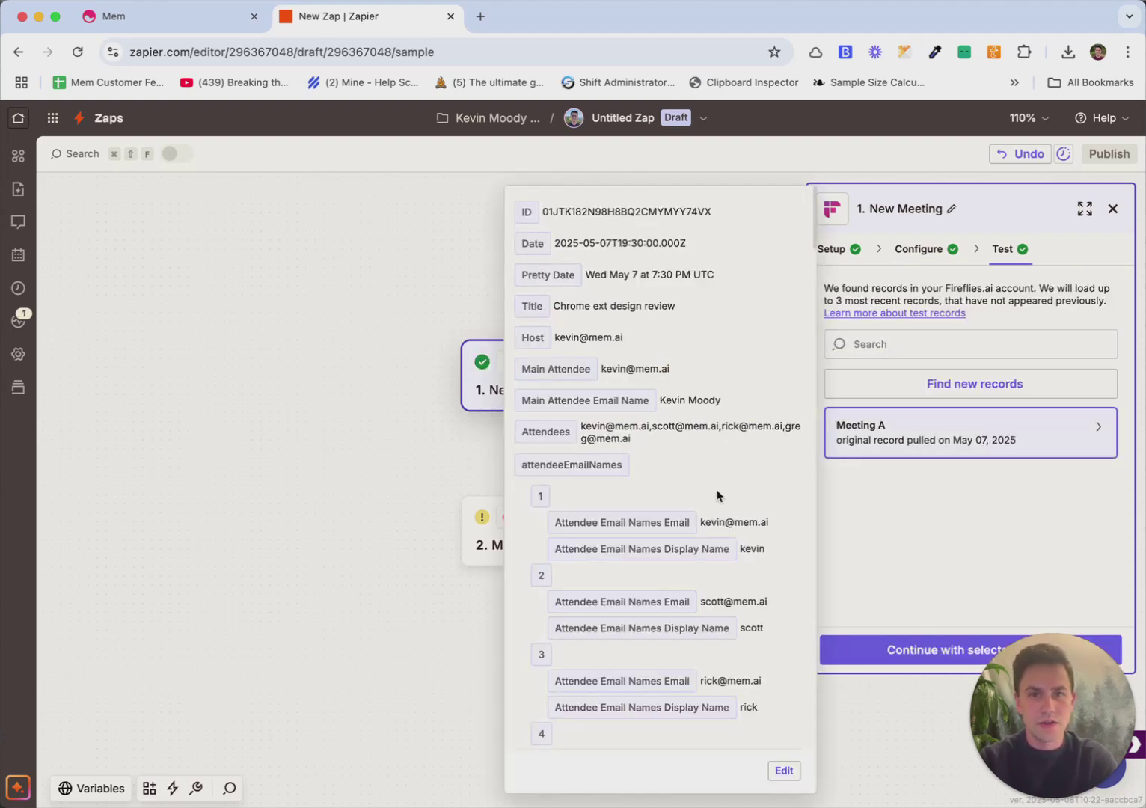
scroll(717, 495, "down", 20)
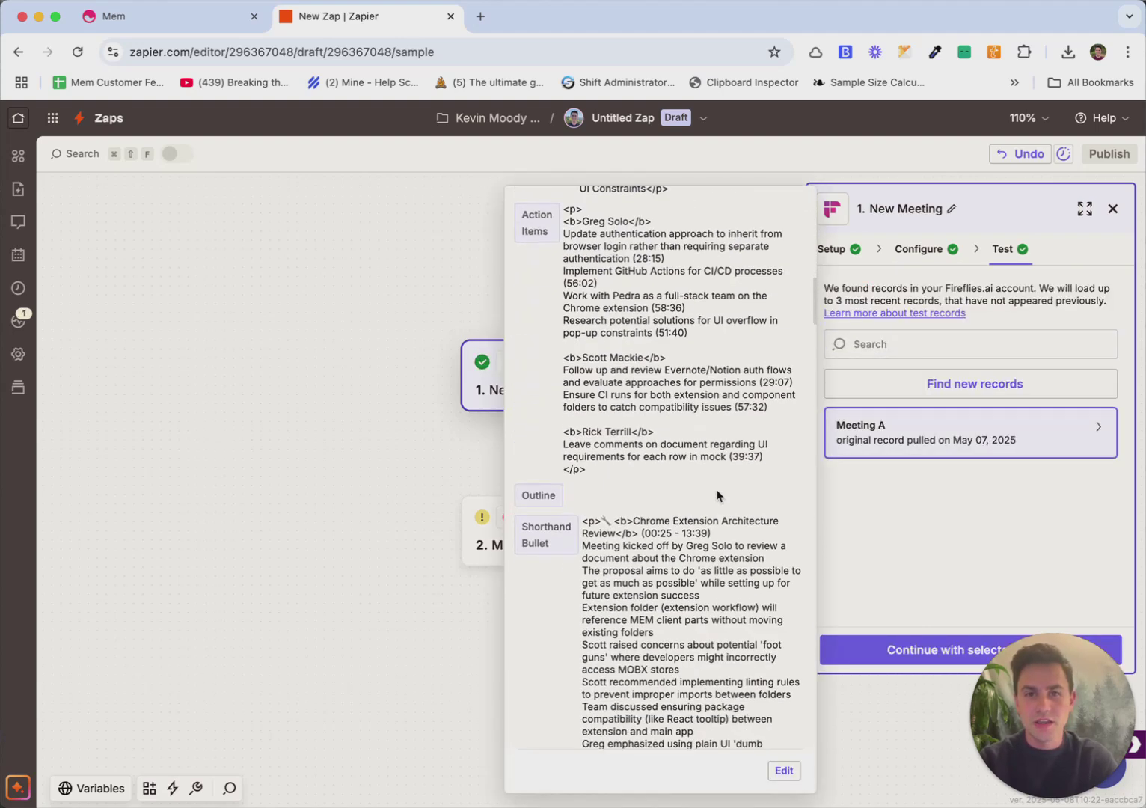
scroll(716, 490, "down", 2)
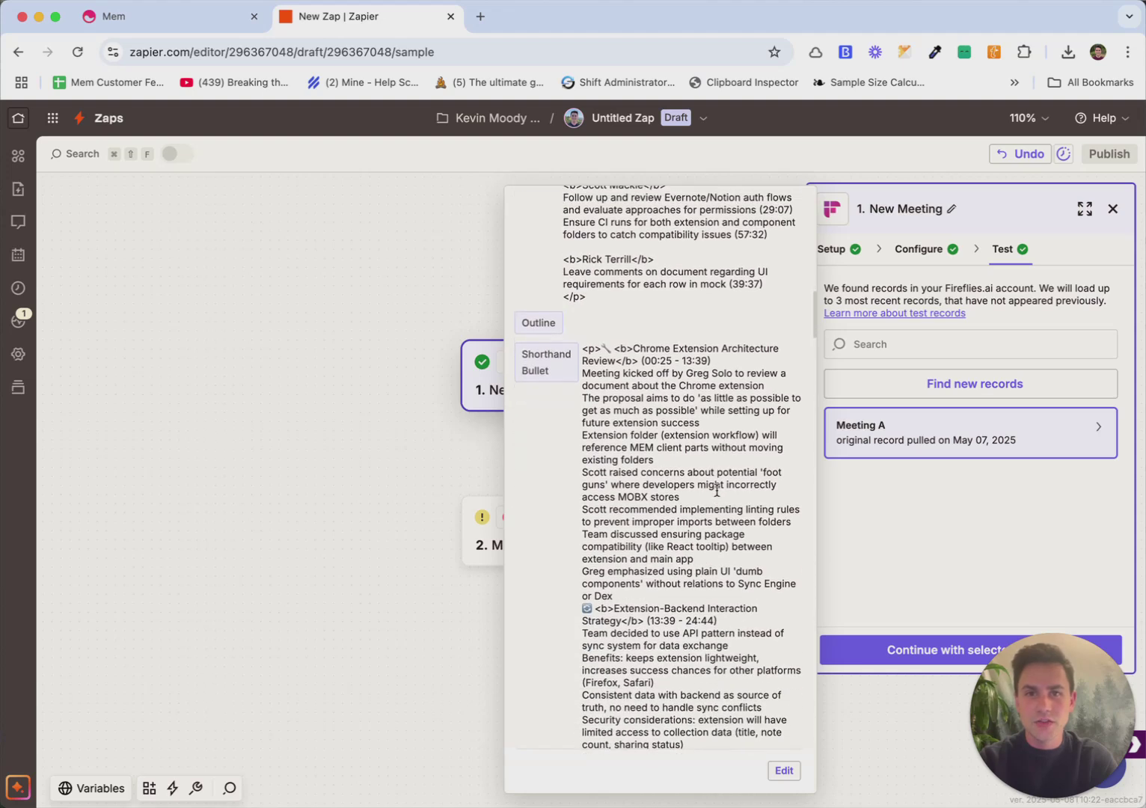
scroll(716, 490, "up", 2)
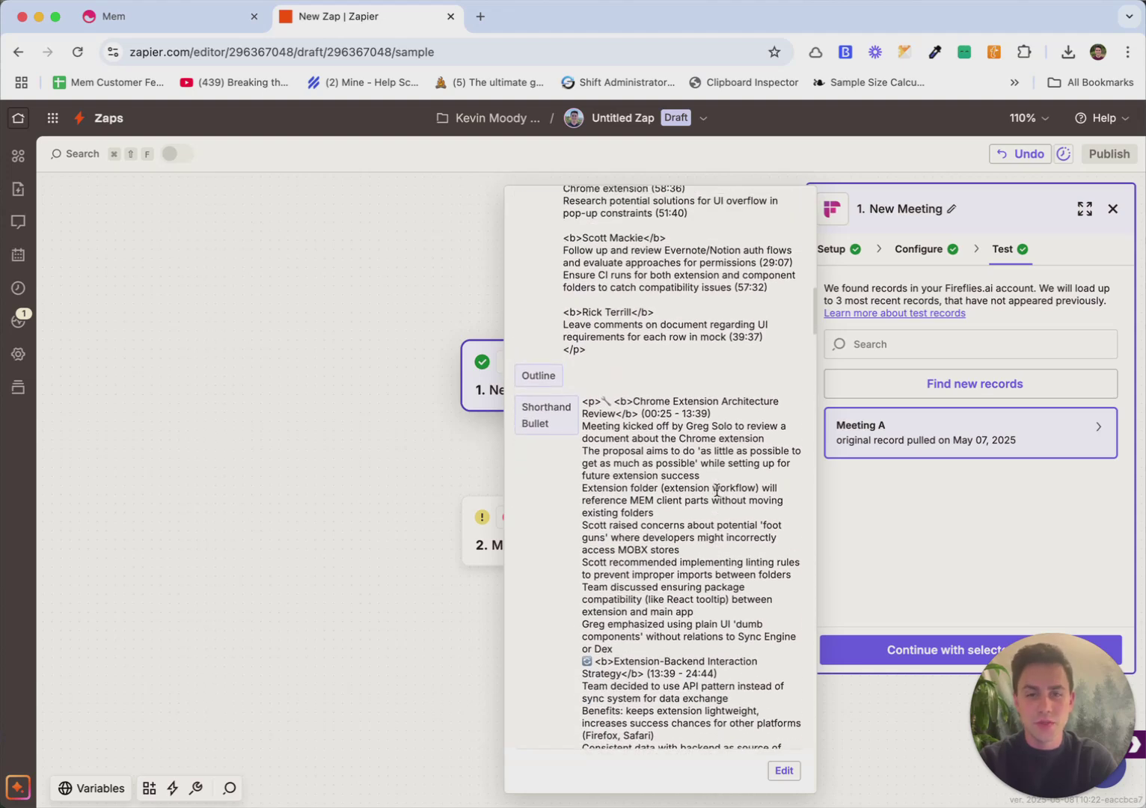
scroll(716, 490, "up", 5)
scroll(716, 493, "up", 6)
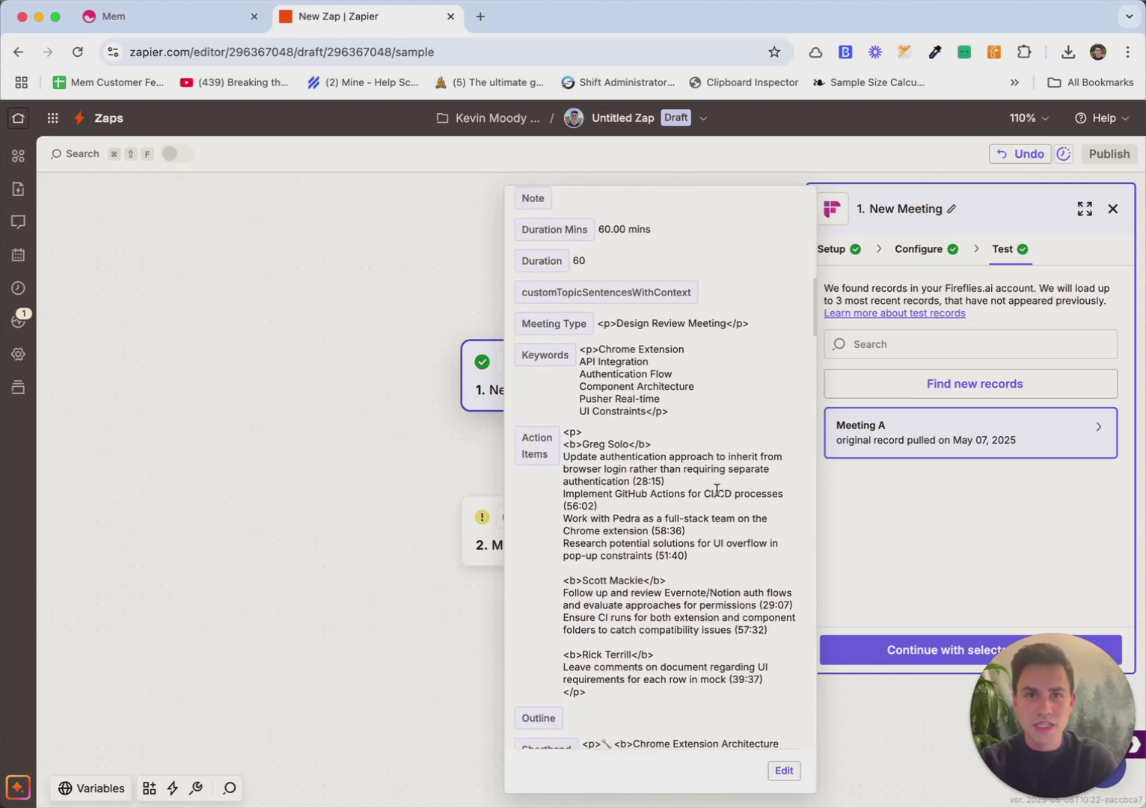
scroll(716, 491, "down", 9)
scroll(716, 493, "down", 3)
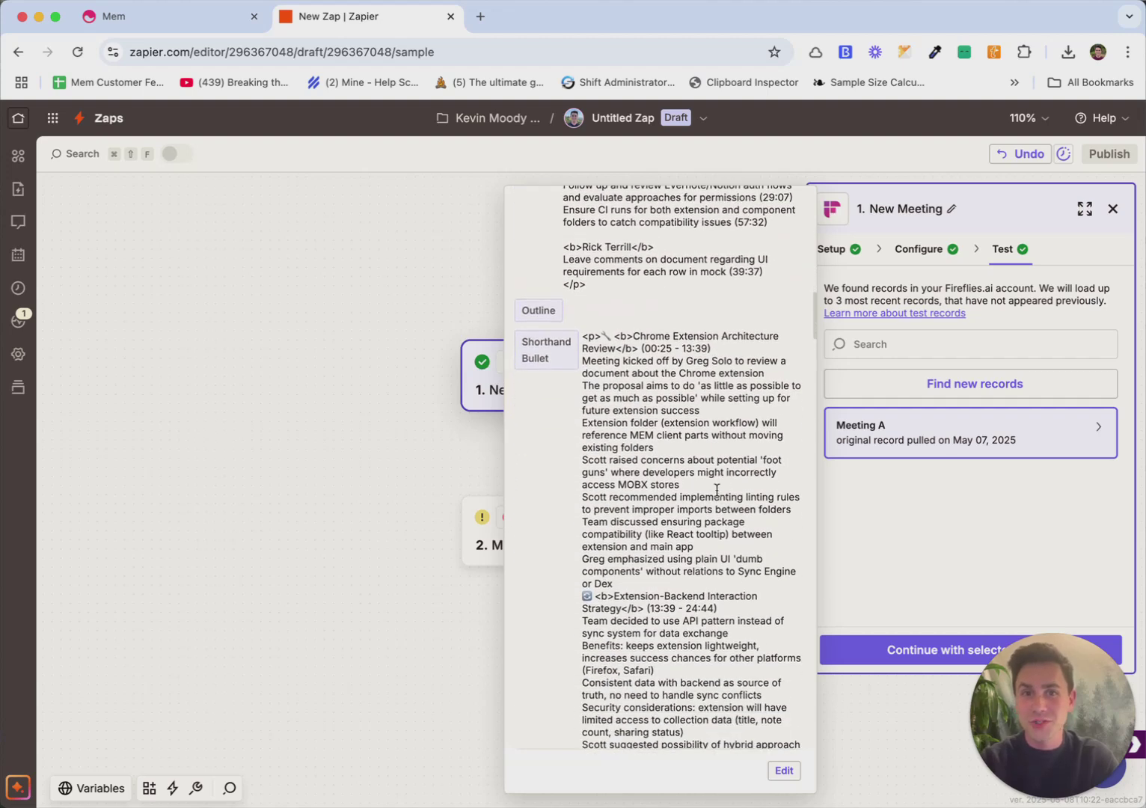
left_click(895, 578)
left_click(907, 653)
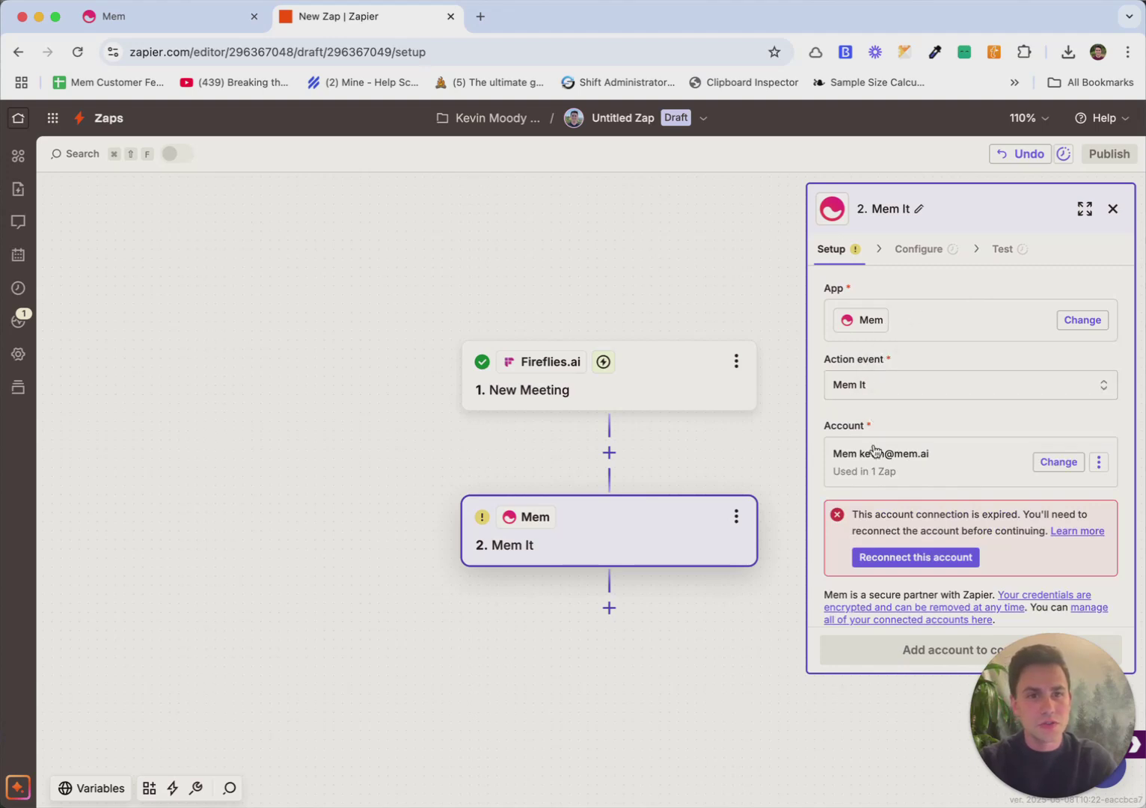
- Replace the expired account with a newly connected Mem account and allow Zapier access
left_click(1054, 464)
left_click(735, 559)
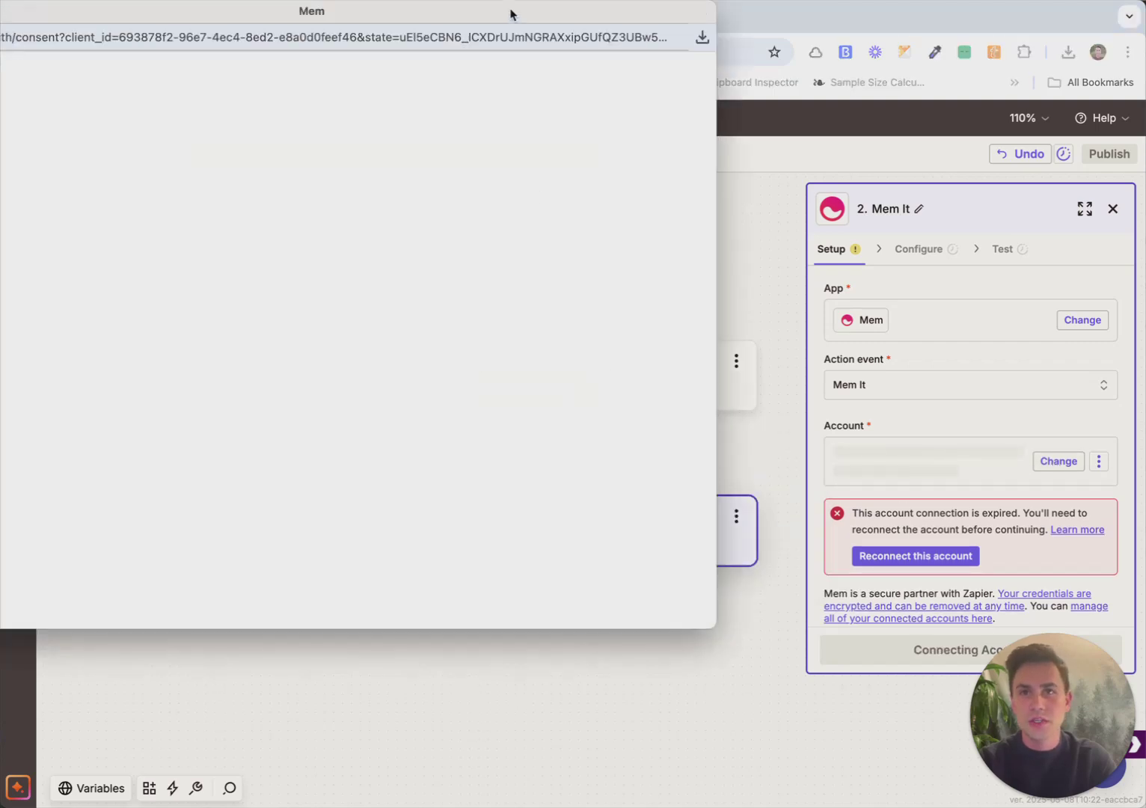
left_click_drag(514, 11, 814, 52)
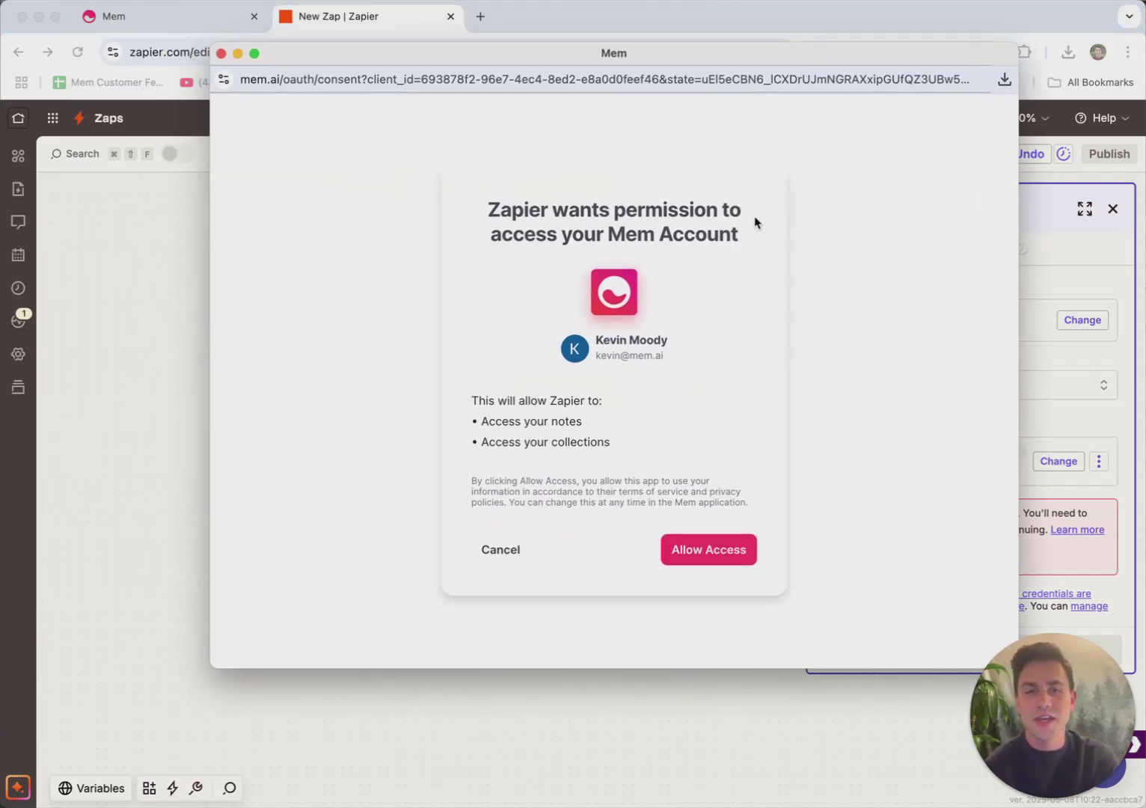
left_click(733, 549)
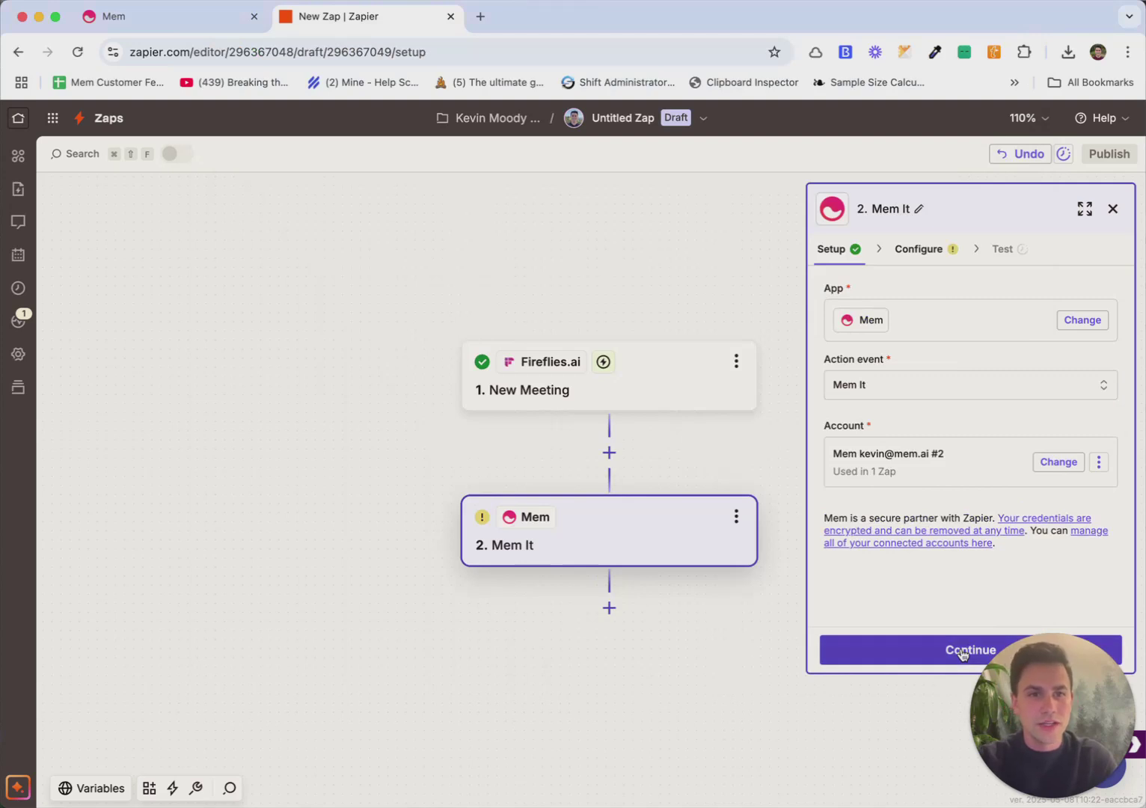
- Open the Mem It Configure form, review its fields, and put the cursor in Input
left_click(963, 652)
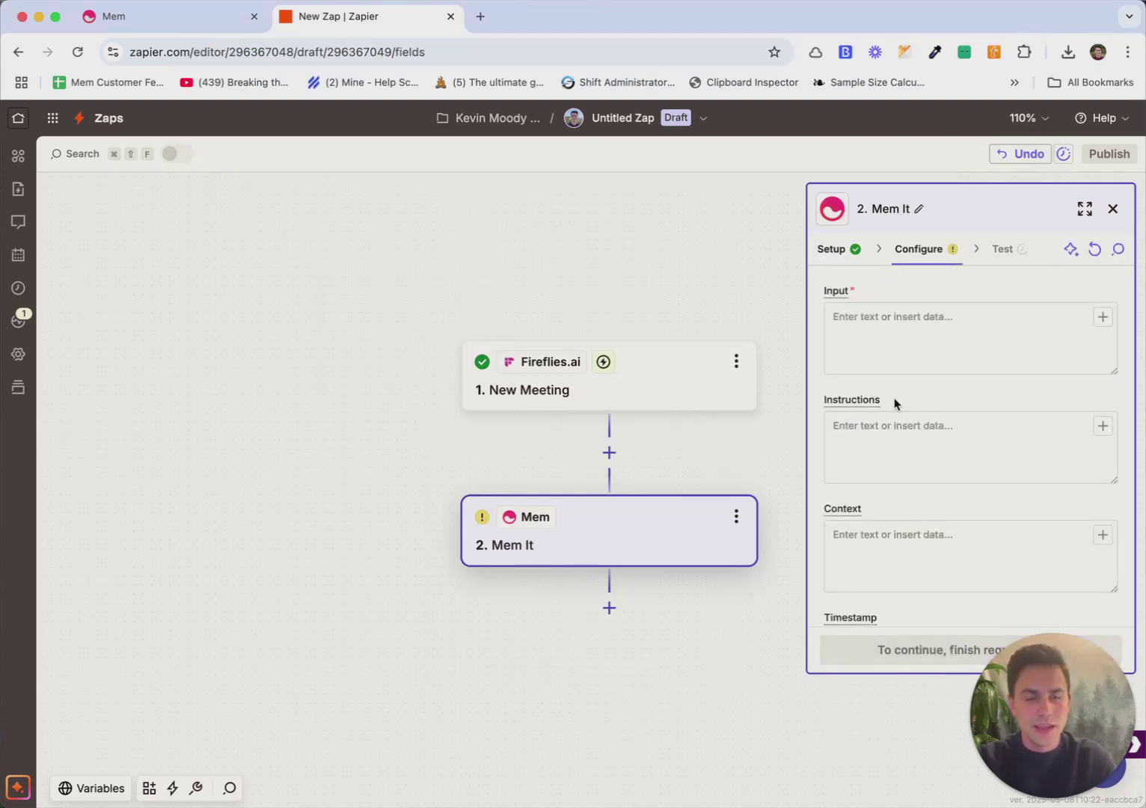
scroll(884, 417, "down", 2)
scroll(883, 417, "up", 2)
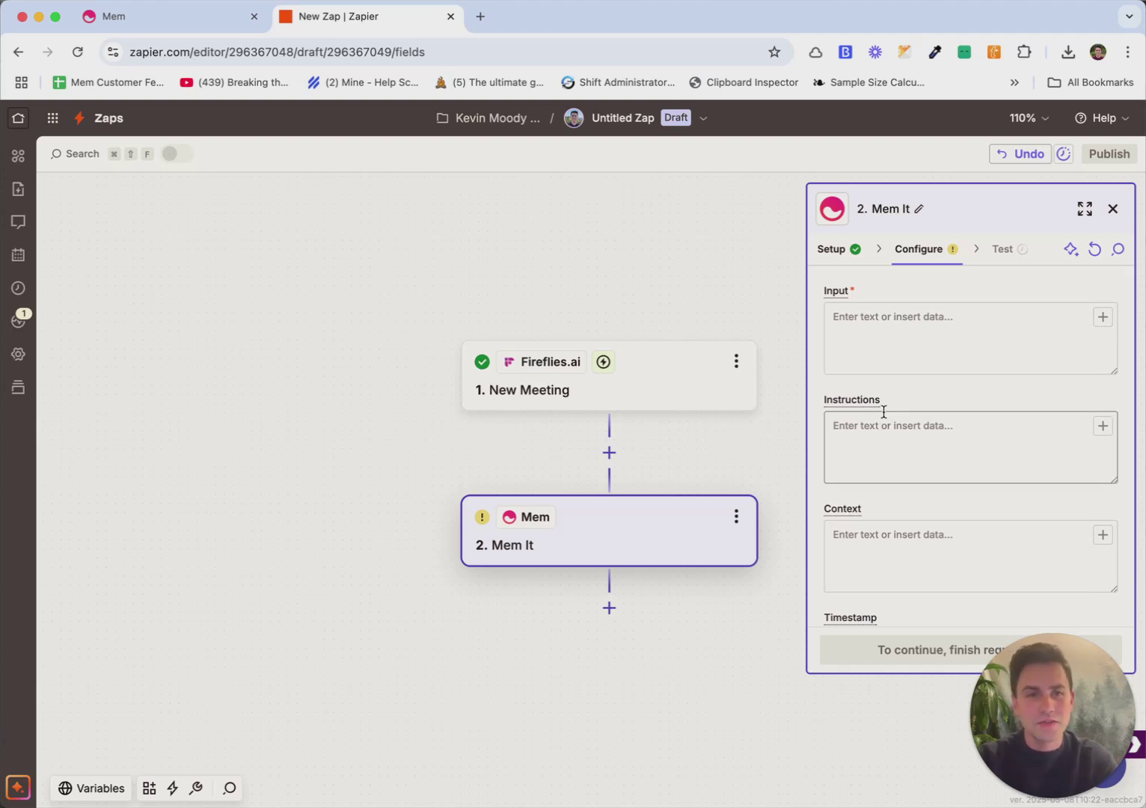
scroll(899, 396, "down", 1)
scroll(899, 412, "down", 1)
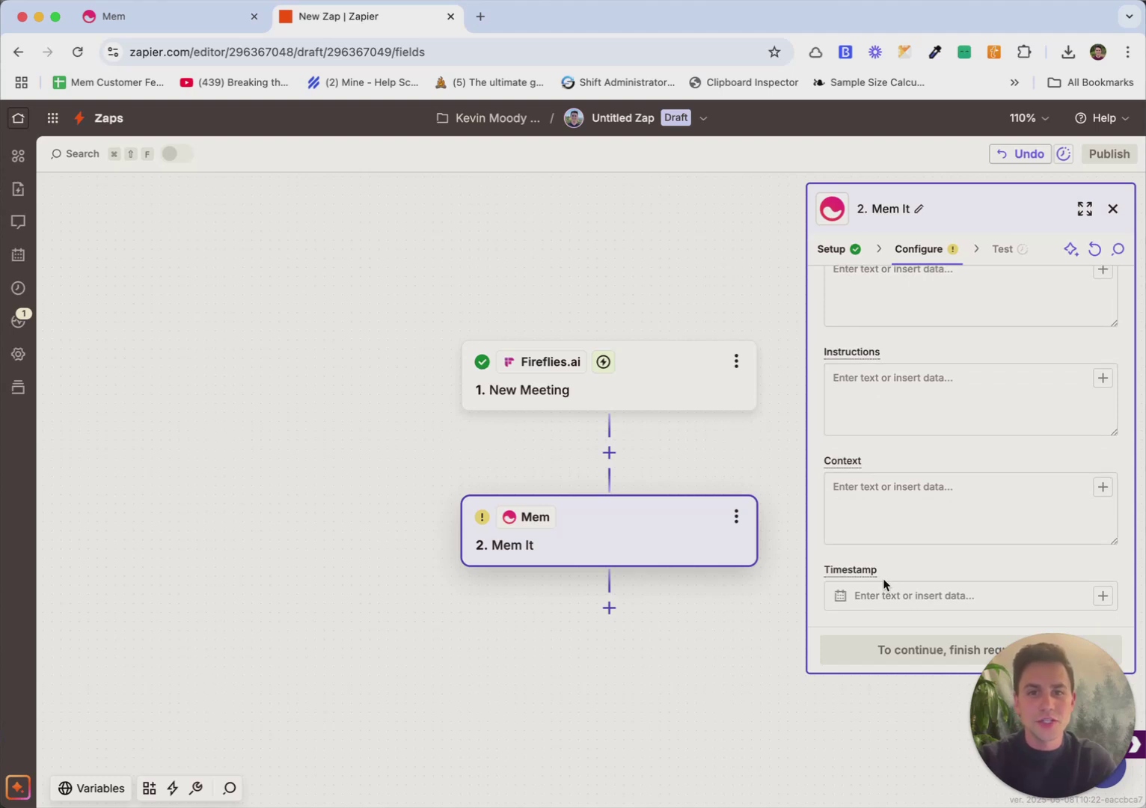
scroll(884, 584, "up", 2)
left_click(885, 342)
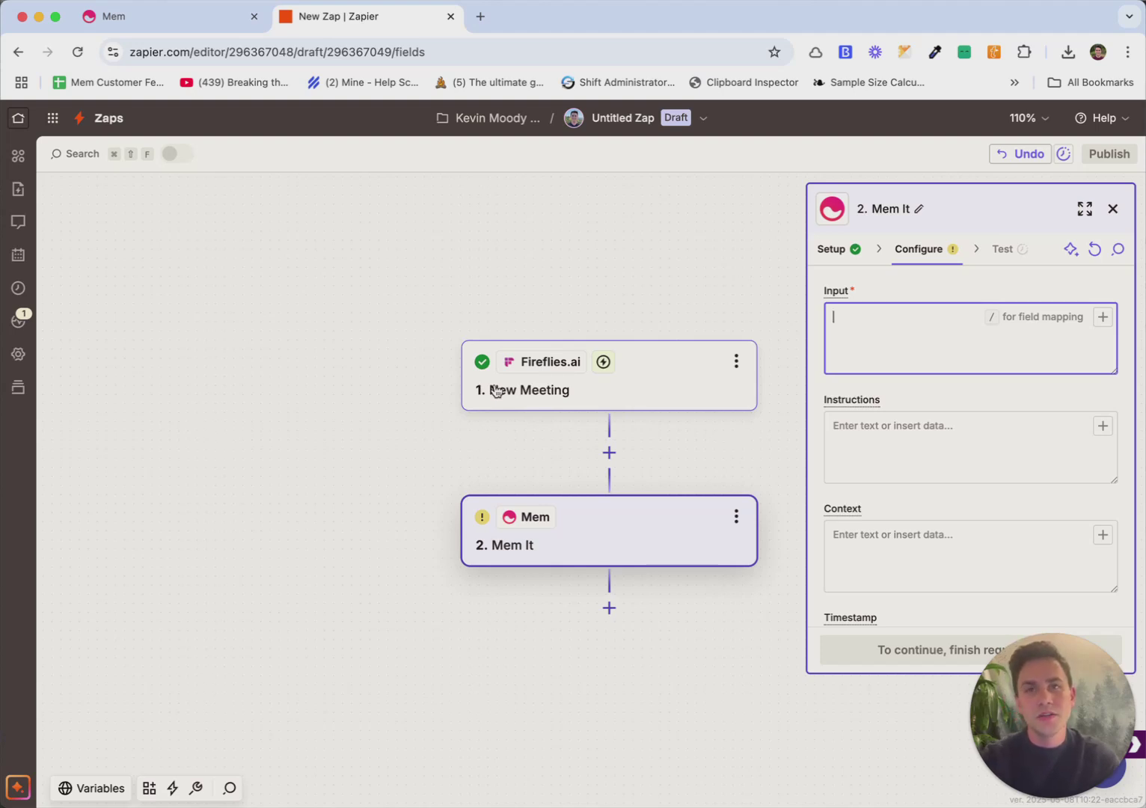
- Map the meeting Title, Date and Super Summary List Shorthand Bullet into Input
left_click(1101, 320)
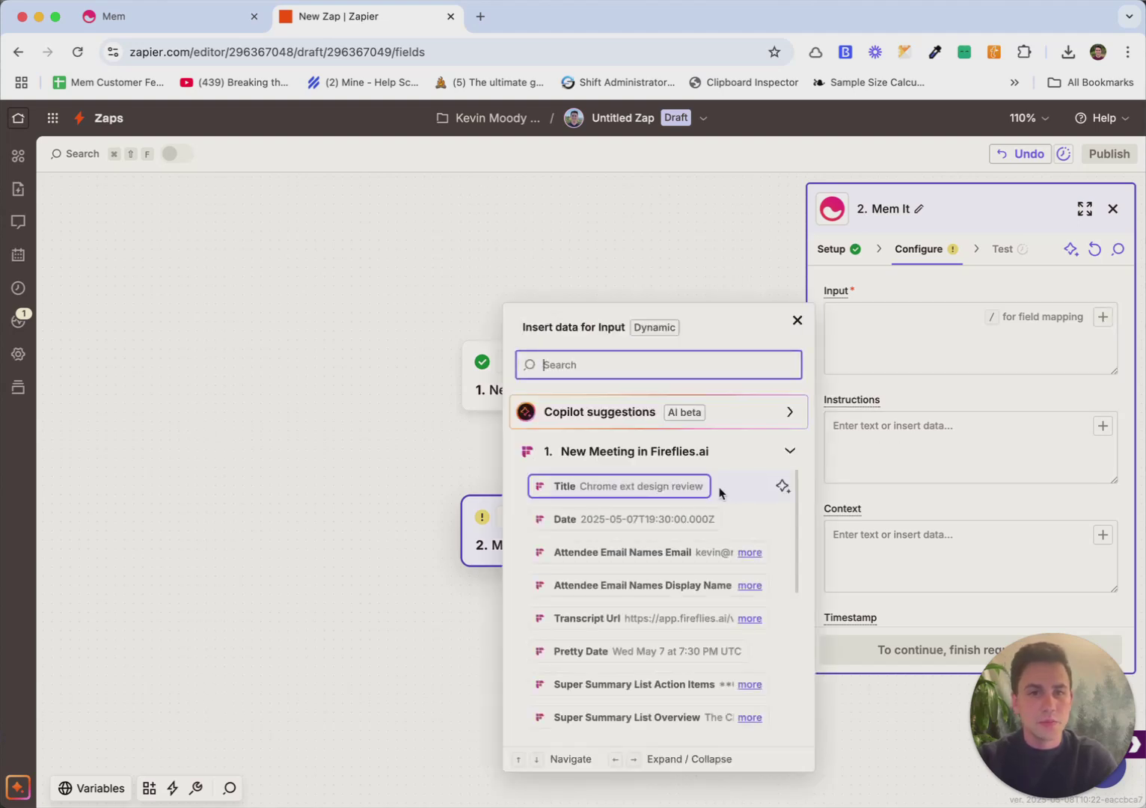
left_click(678, 488)
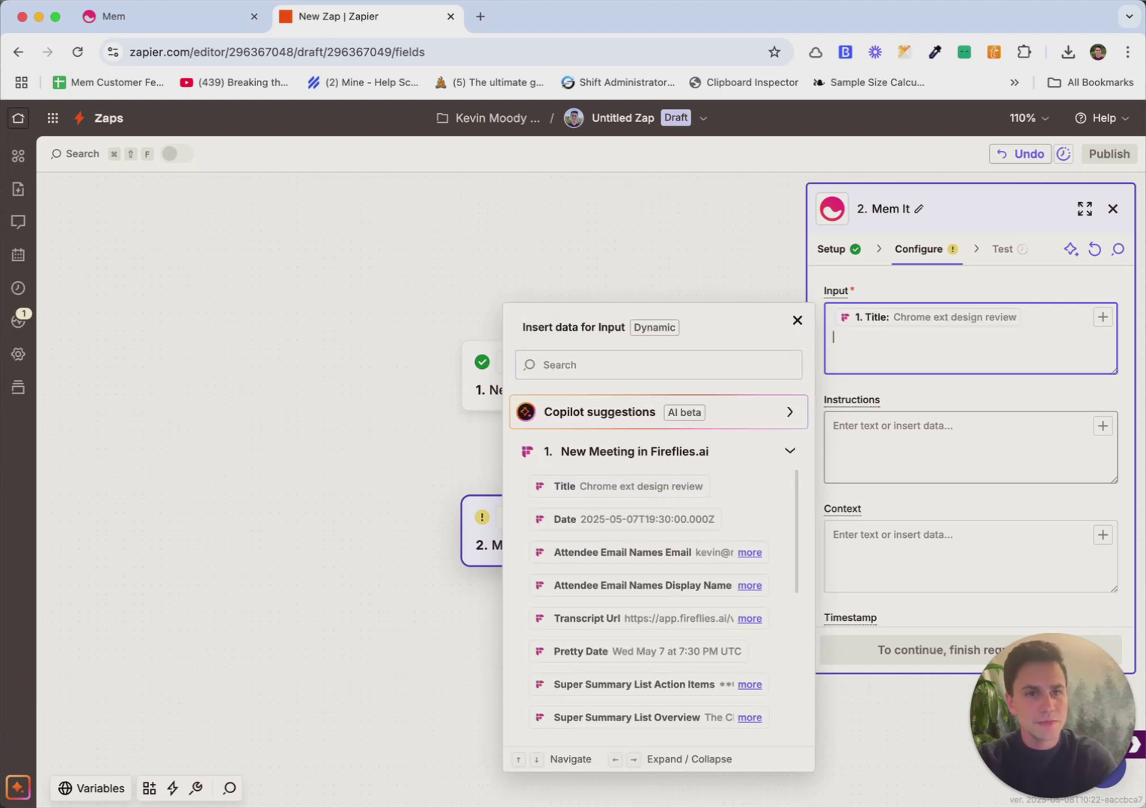
left_click(659, 519)
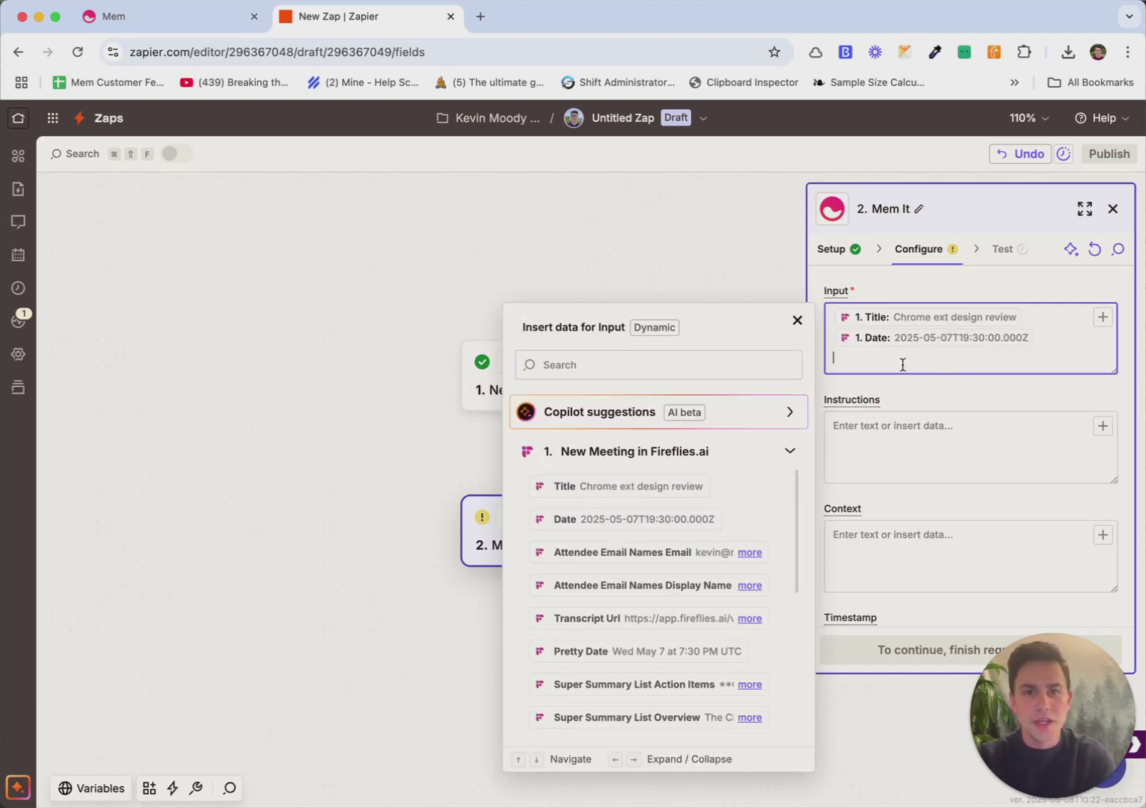
left_click(672, 366)
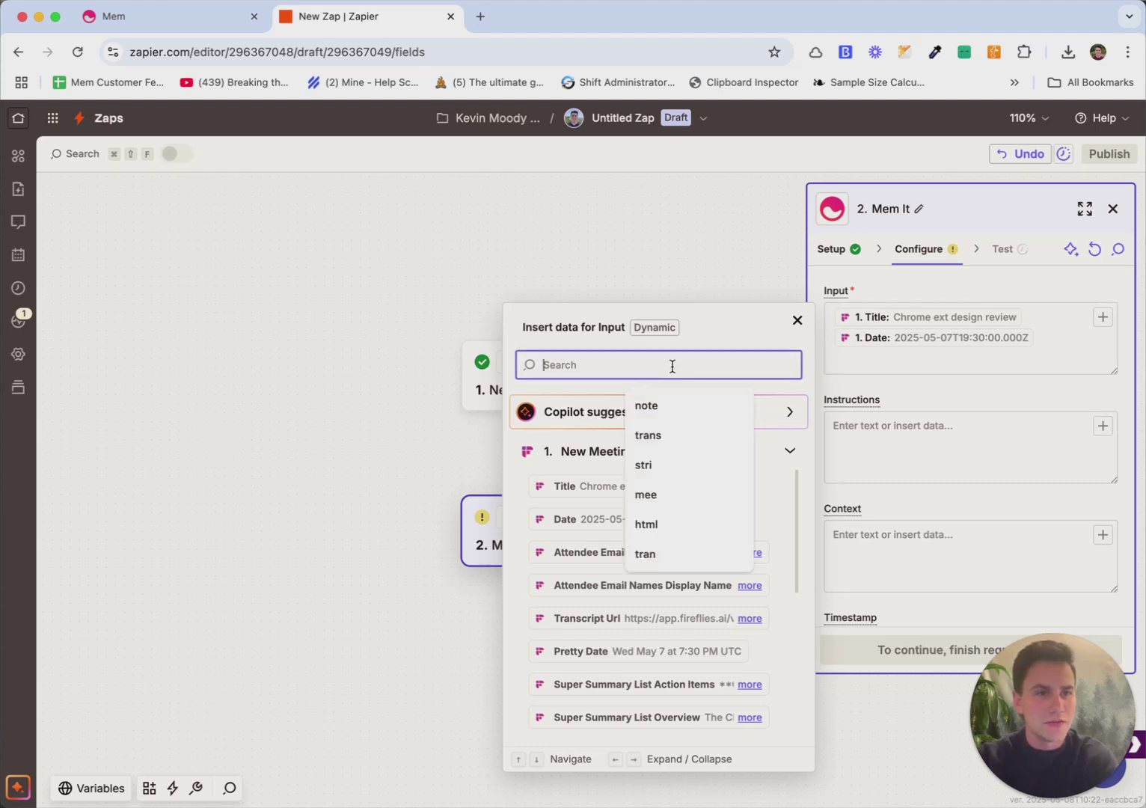
type("list short")
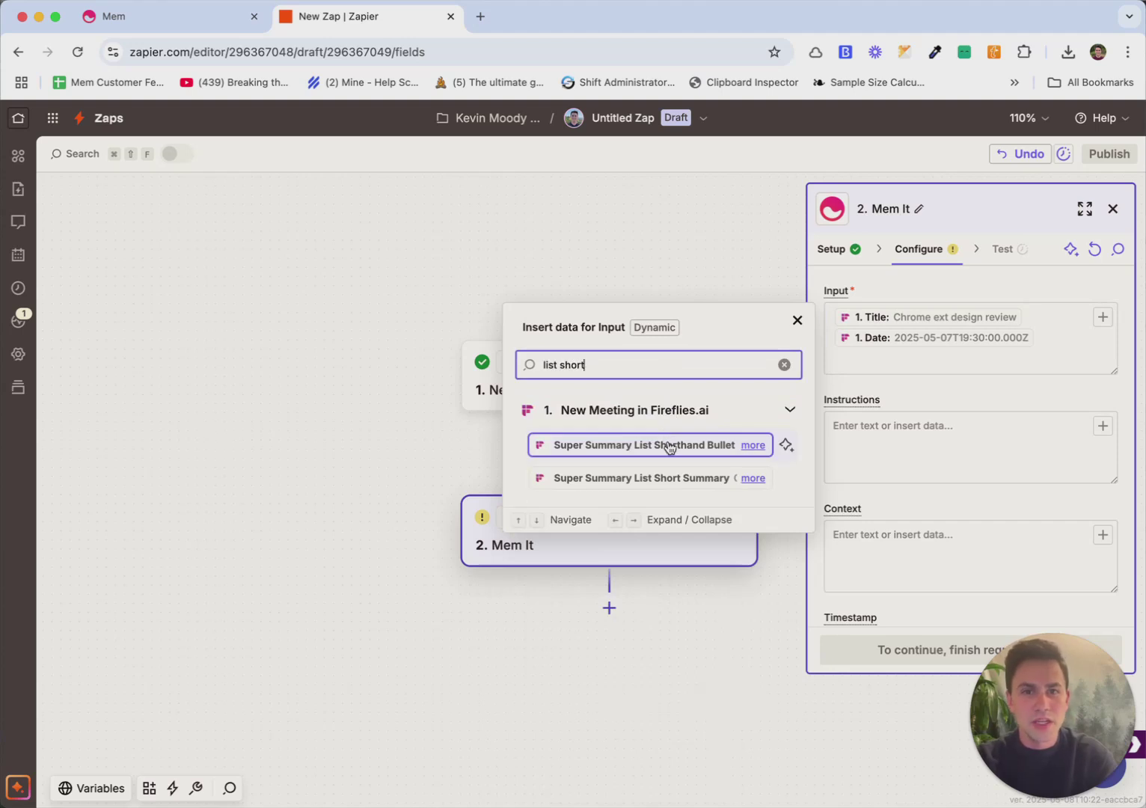
left_click(752, 445)
scroll(677, 539, "down", 10)
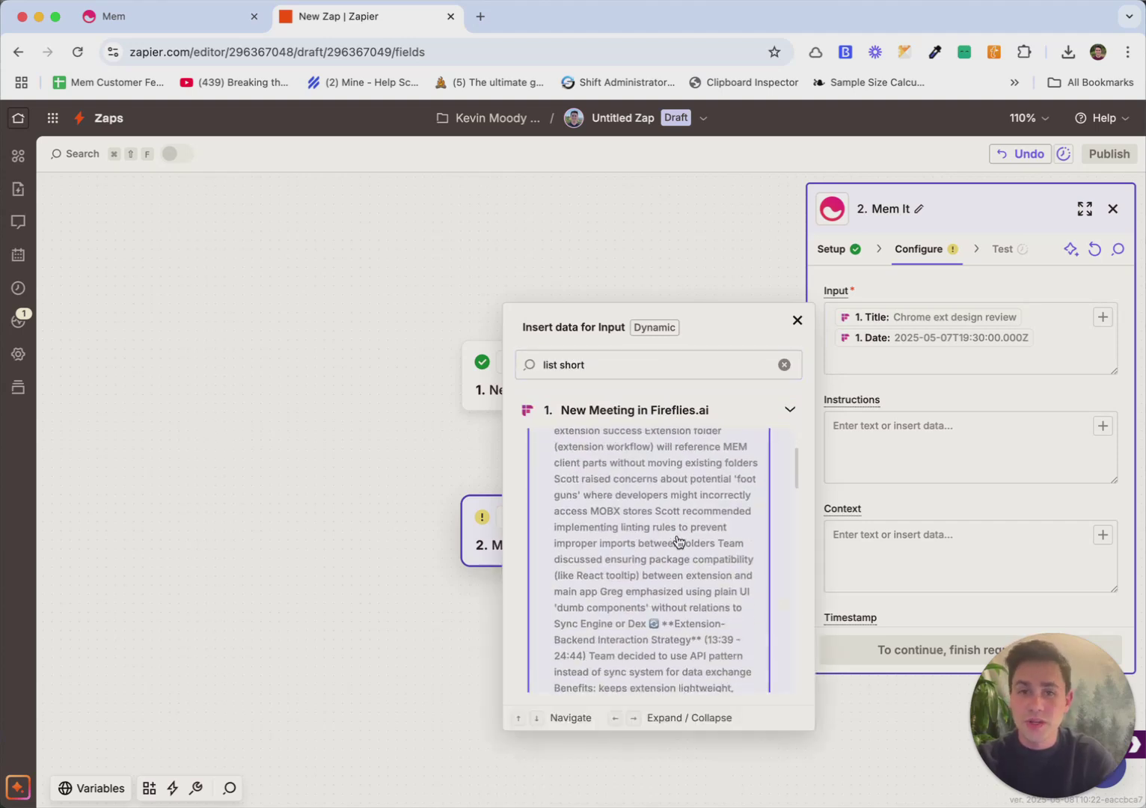
scroll(678, 539, "down", 8)
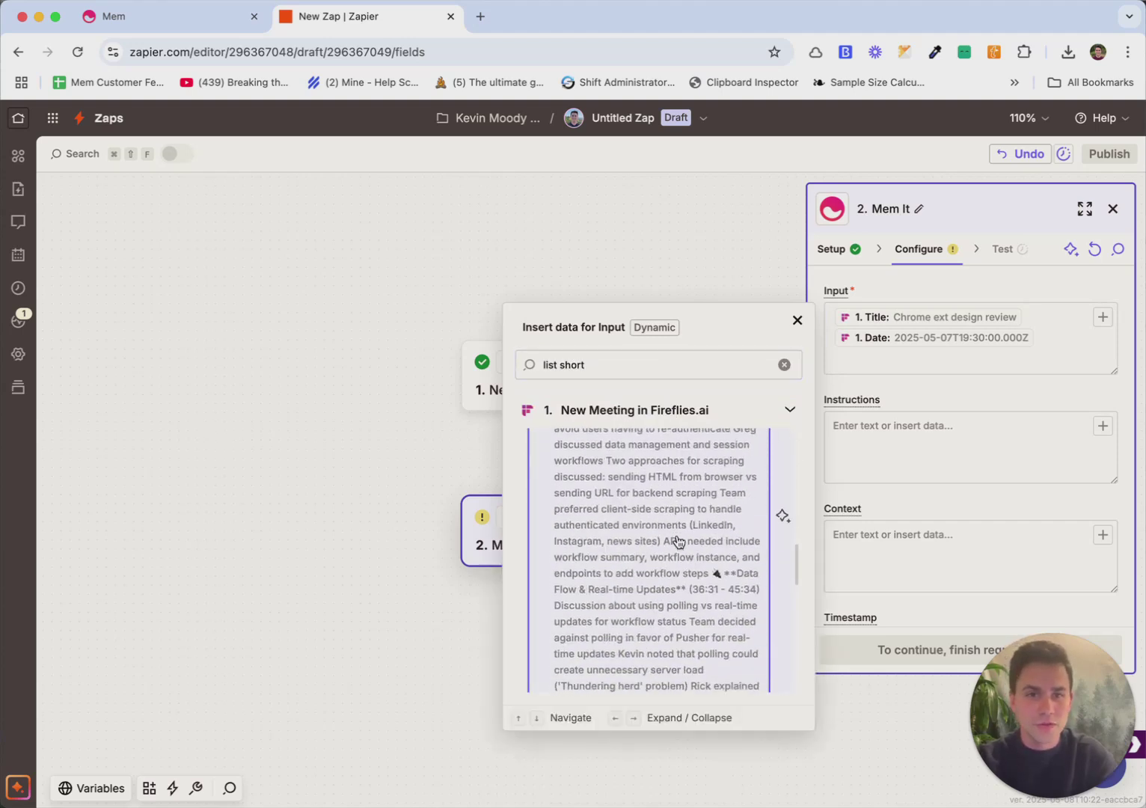
scroll(678, 540, "up", 15)
left_click(611, 489)
- Add the Action Items and Transcript Url fields to the end of Input
left_click(905, 373)
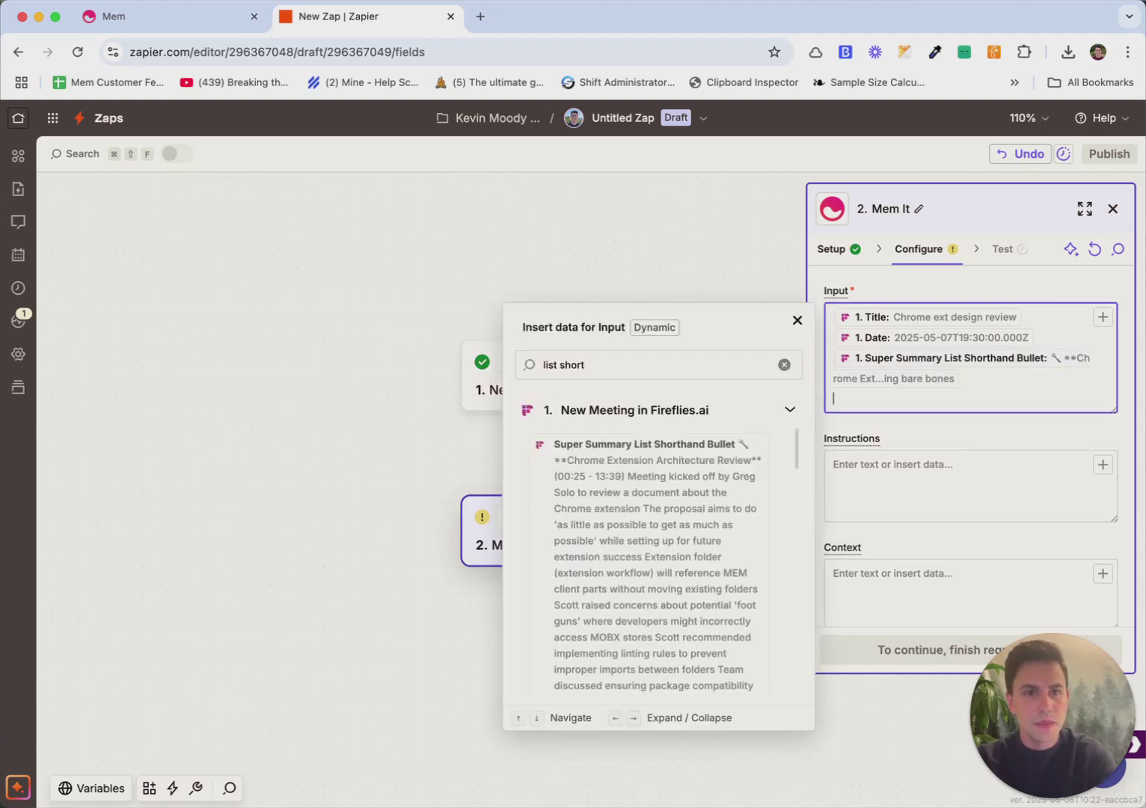
key("Return")
triple_click(706, 371)
type("action")
left_click(636, 446)
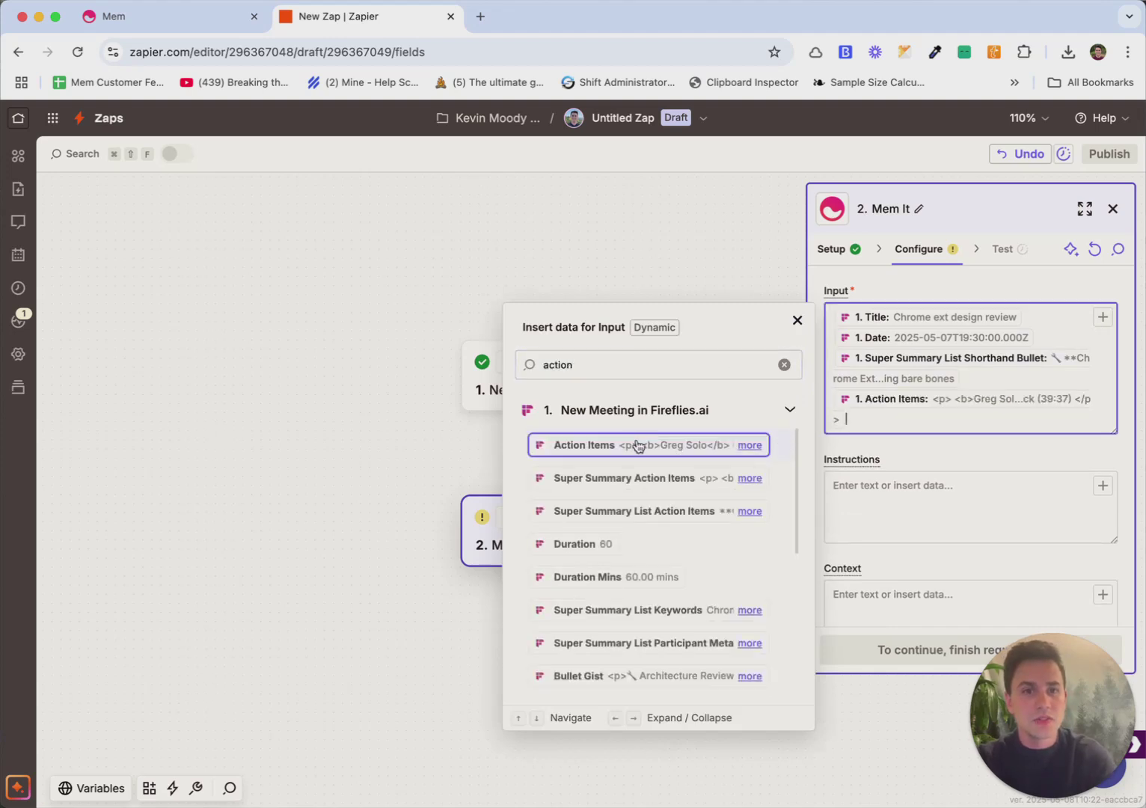
left_click(866, 421)
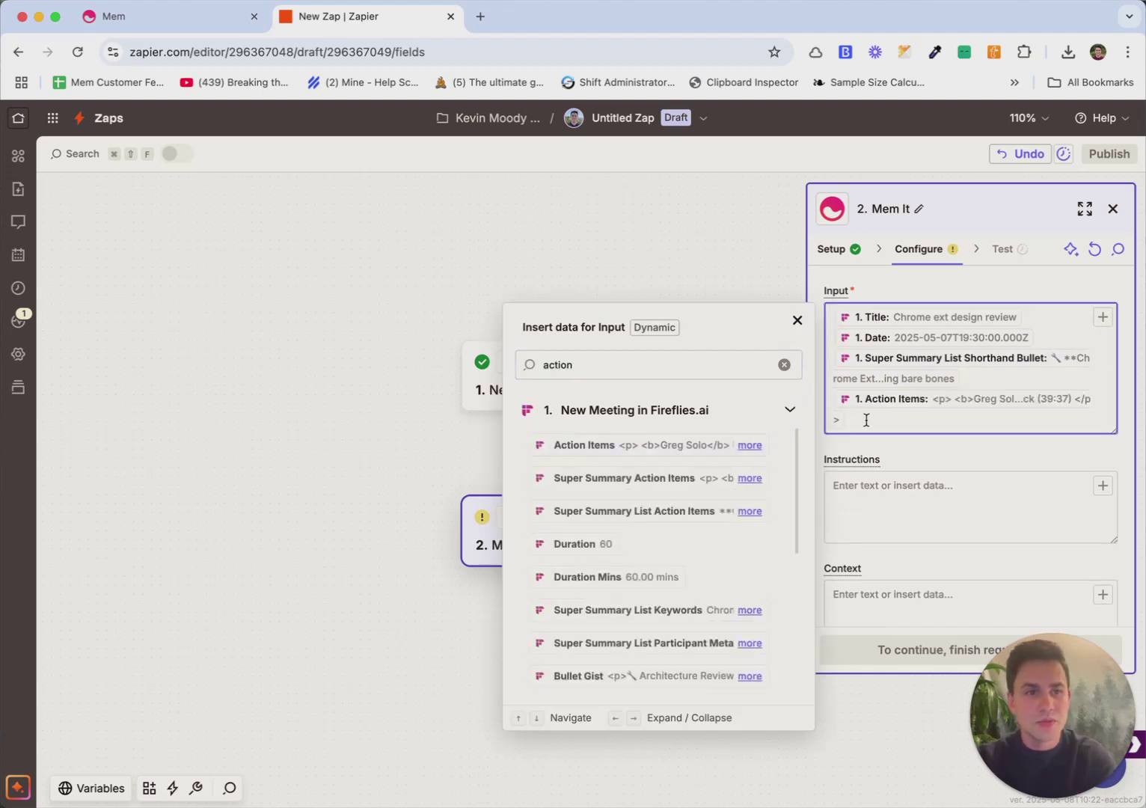
triple_click(629, 366)
type("trans")
left_click(603, 452)
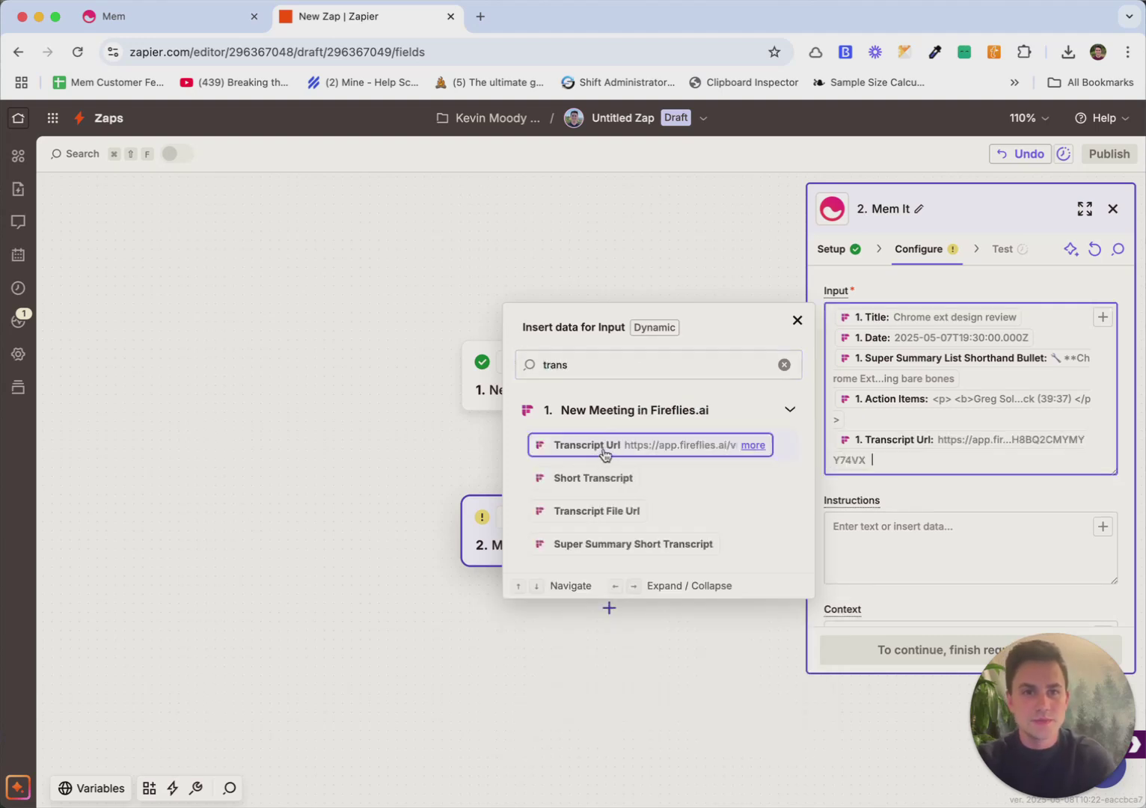
left_click(977, 475)
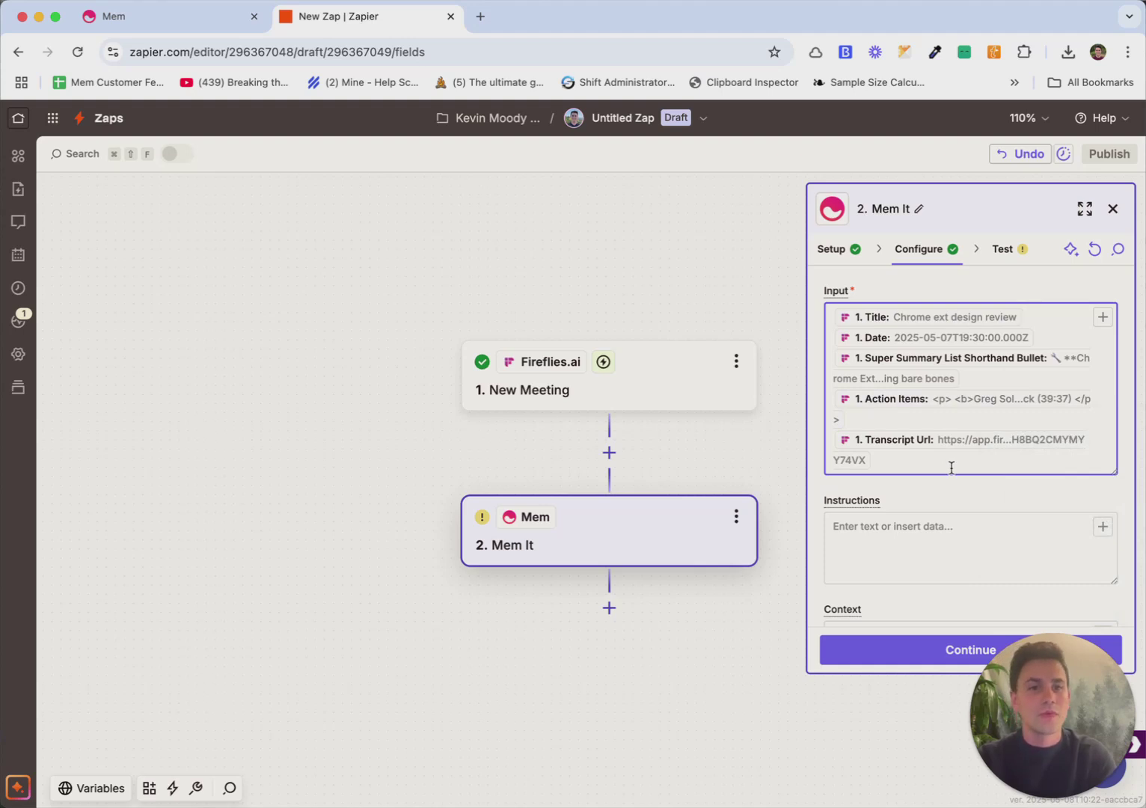
scroll(948, 523, "down", 2)
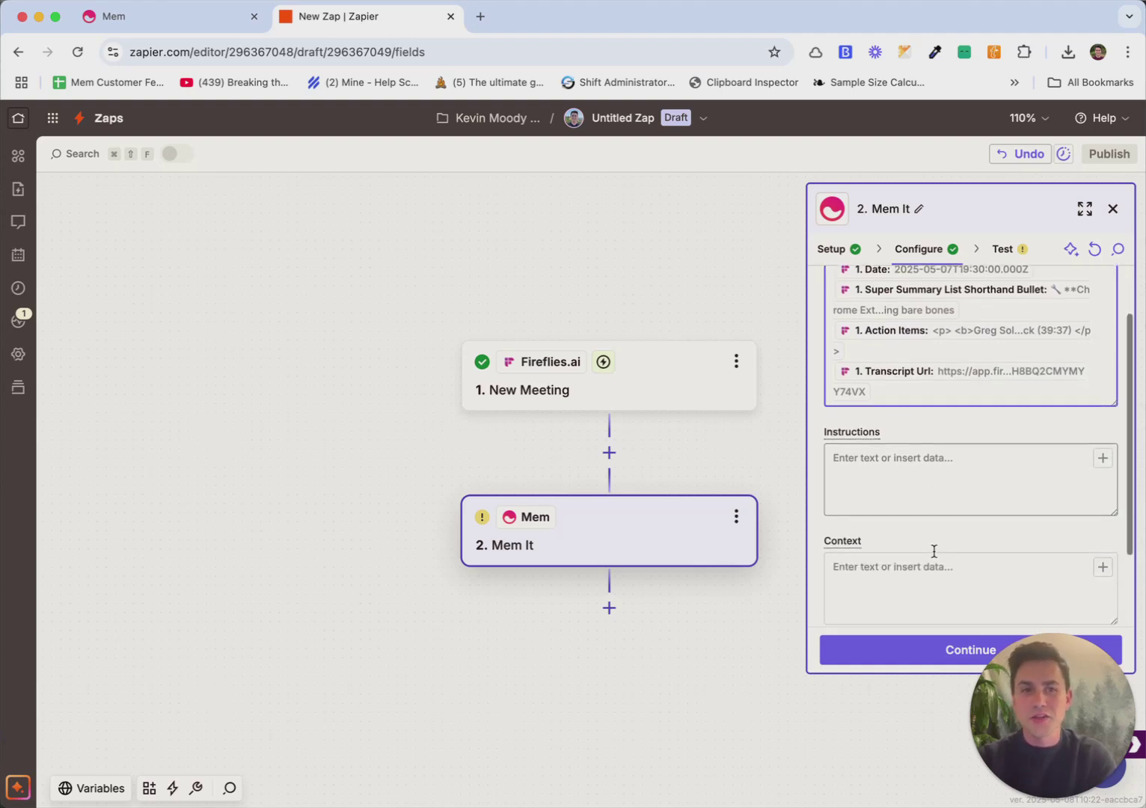
left_click(1062, 463)
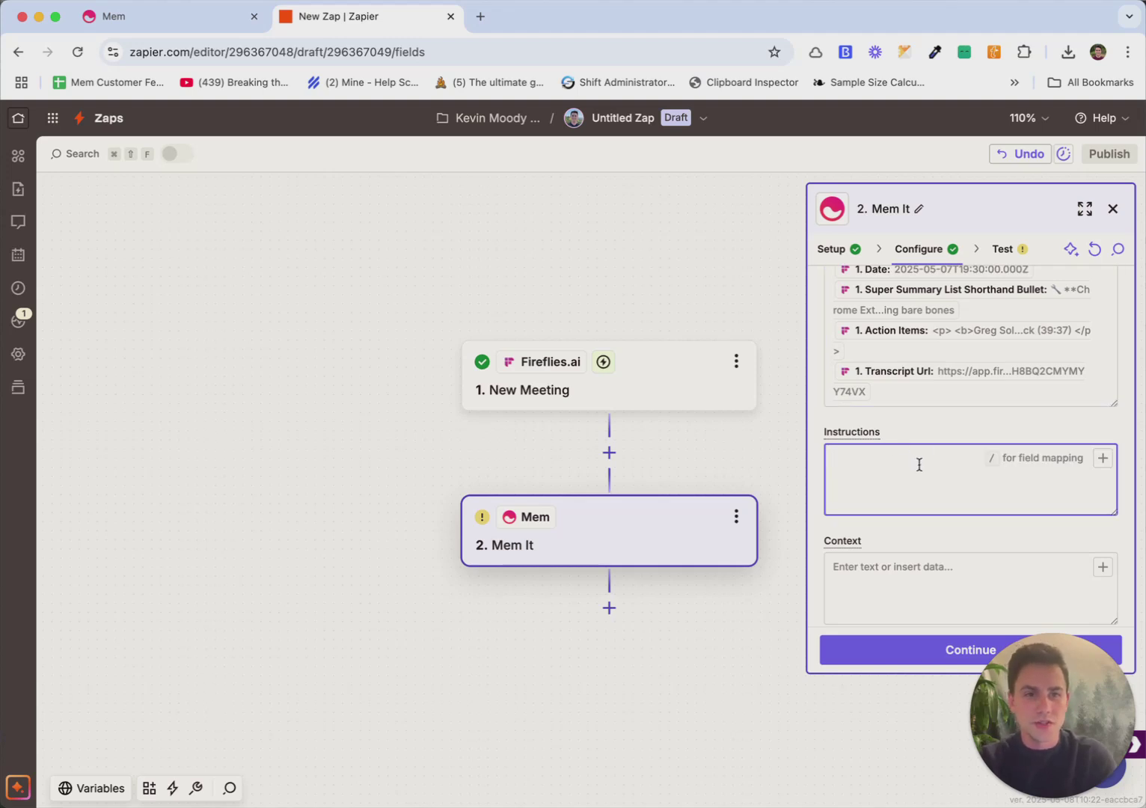
- Ask for a nicely formatted meeting note titled "Meeting title - Month D, YYYY"
scroll(919, 465, "down", 1)
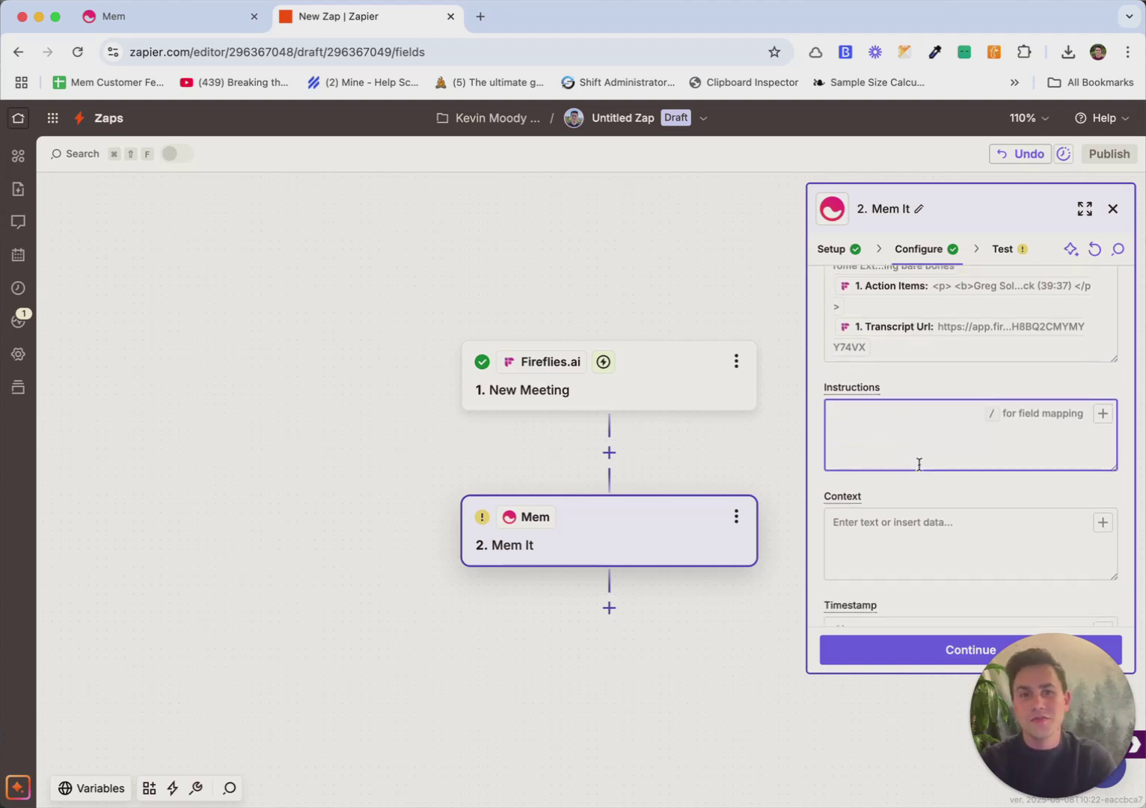
scroll(919, 464, "up", 3)
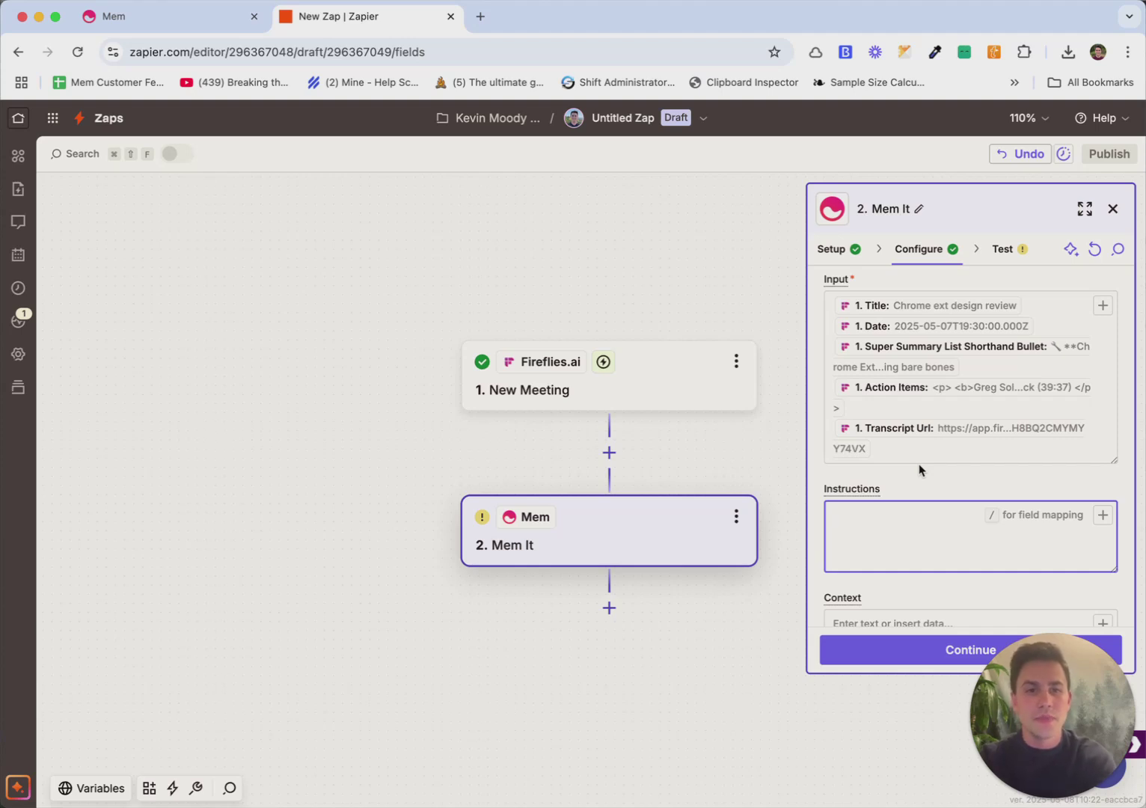
type("Turn this ")
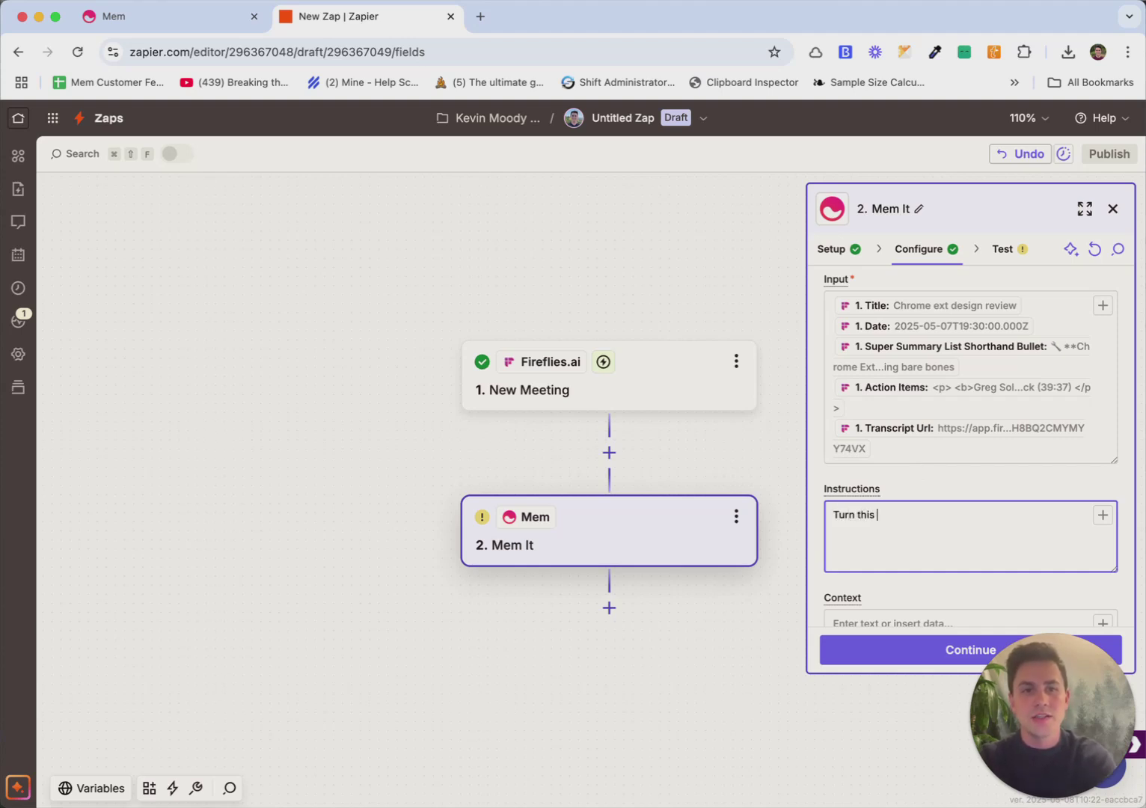
type("into a nicely ")
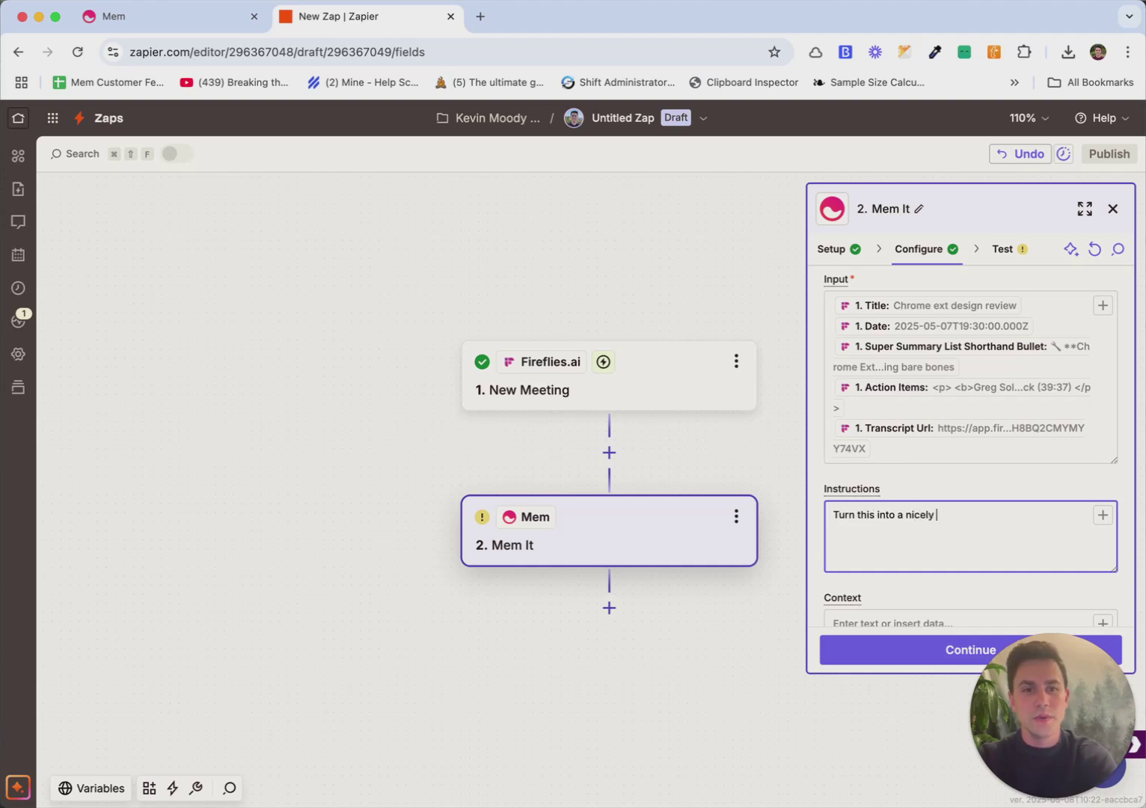
type("formatted meeting note.")
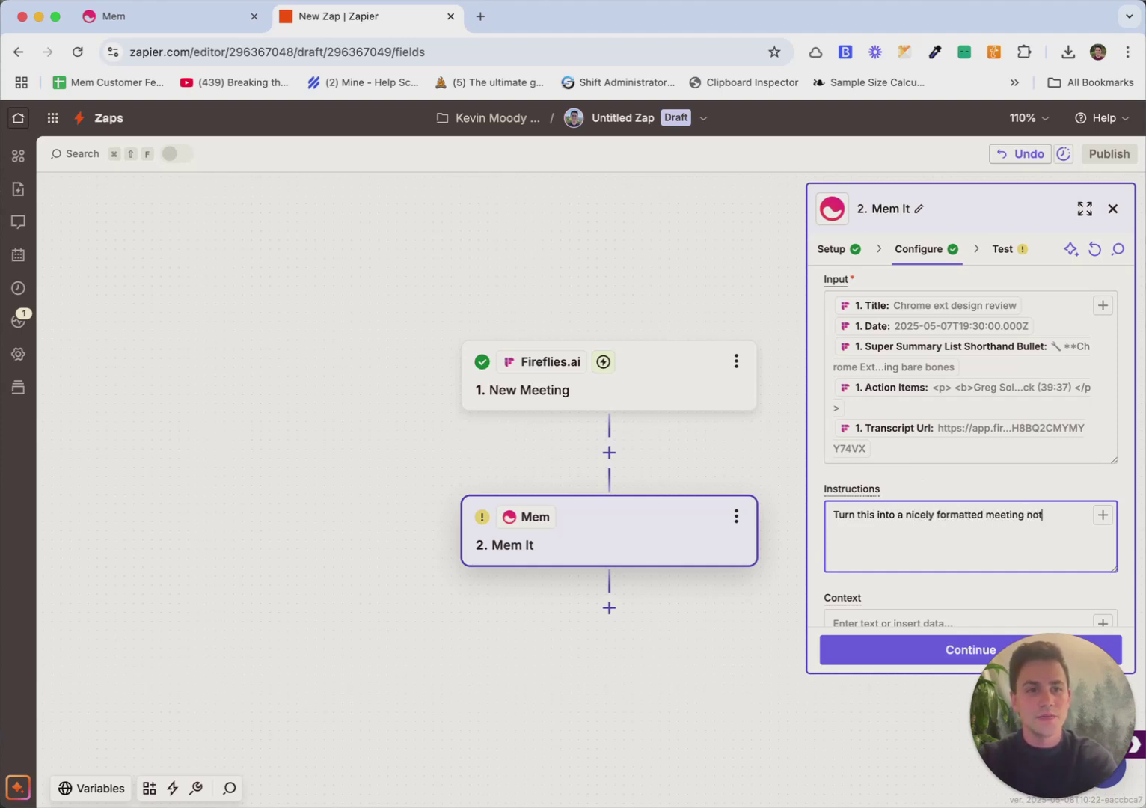
key("Return")
key("Return")
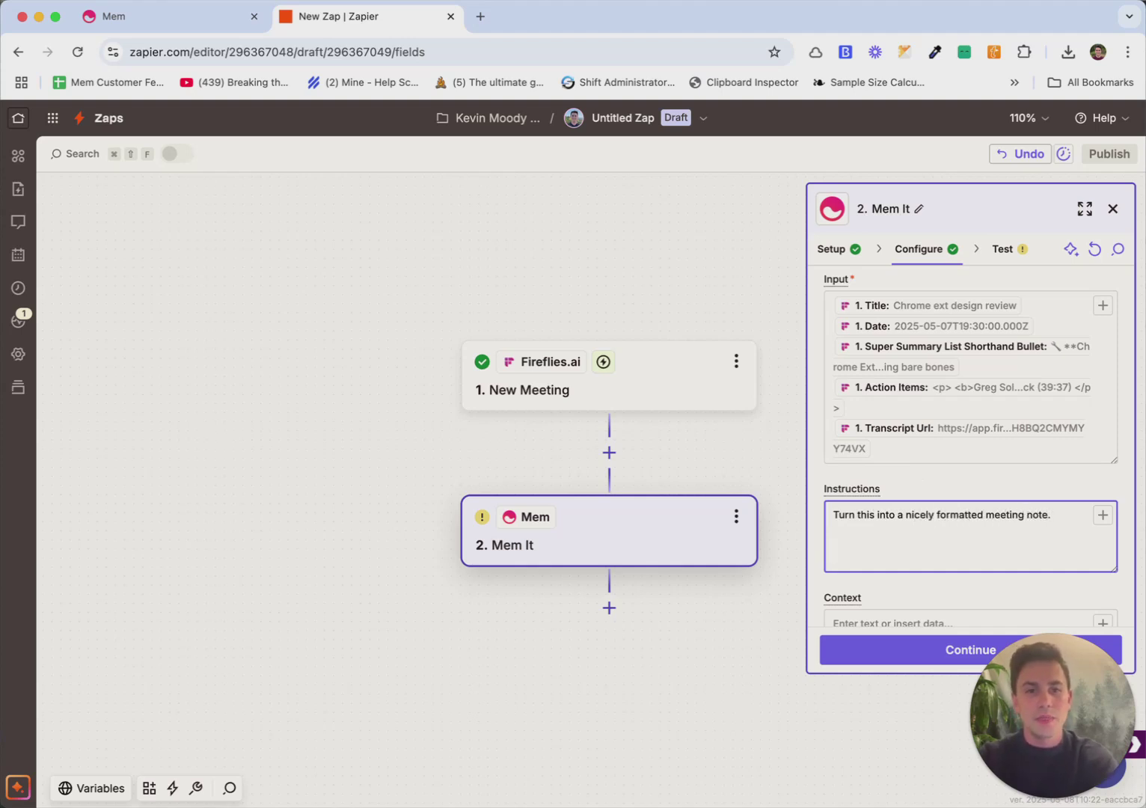
type("The title should ")
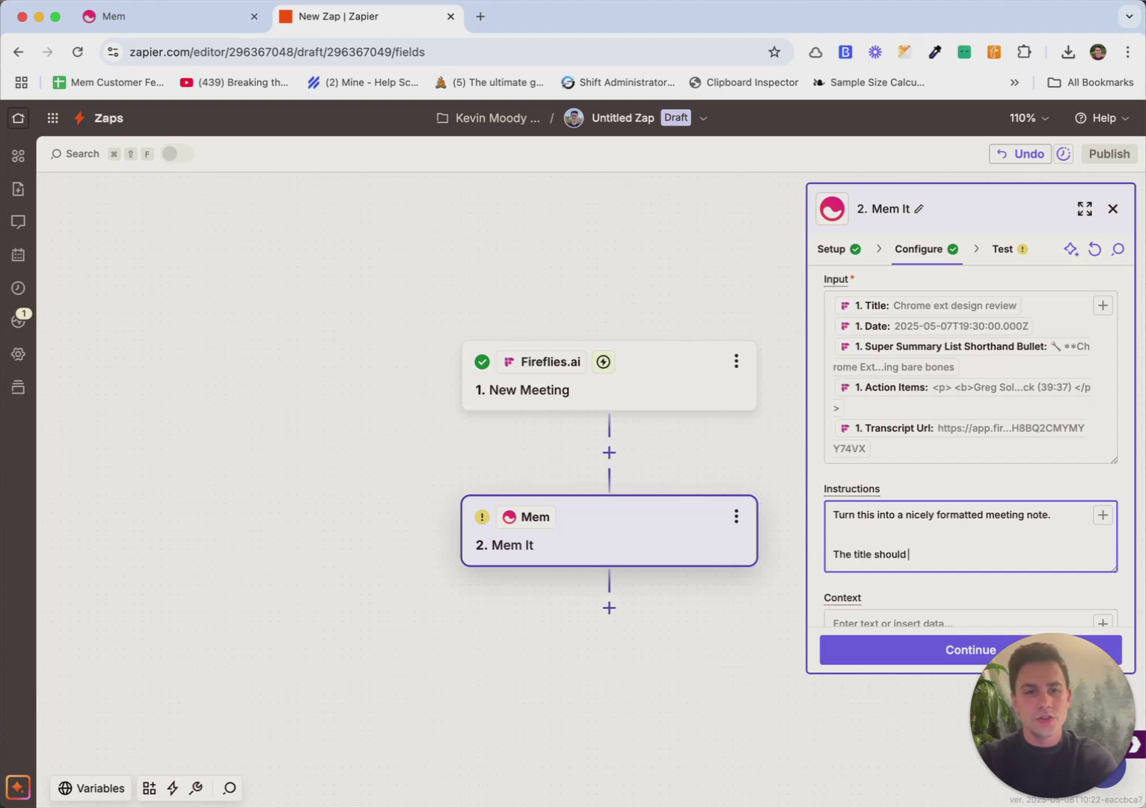
type("be formatted as ")
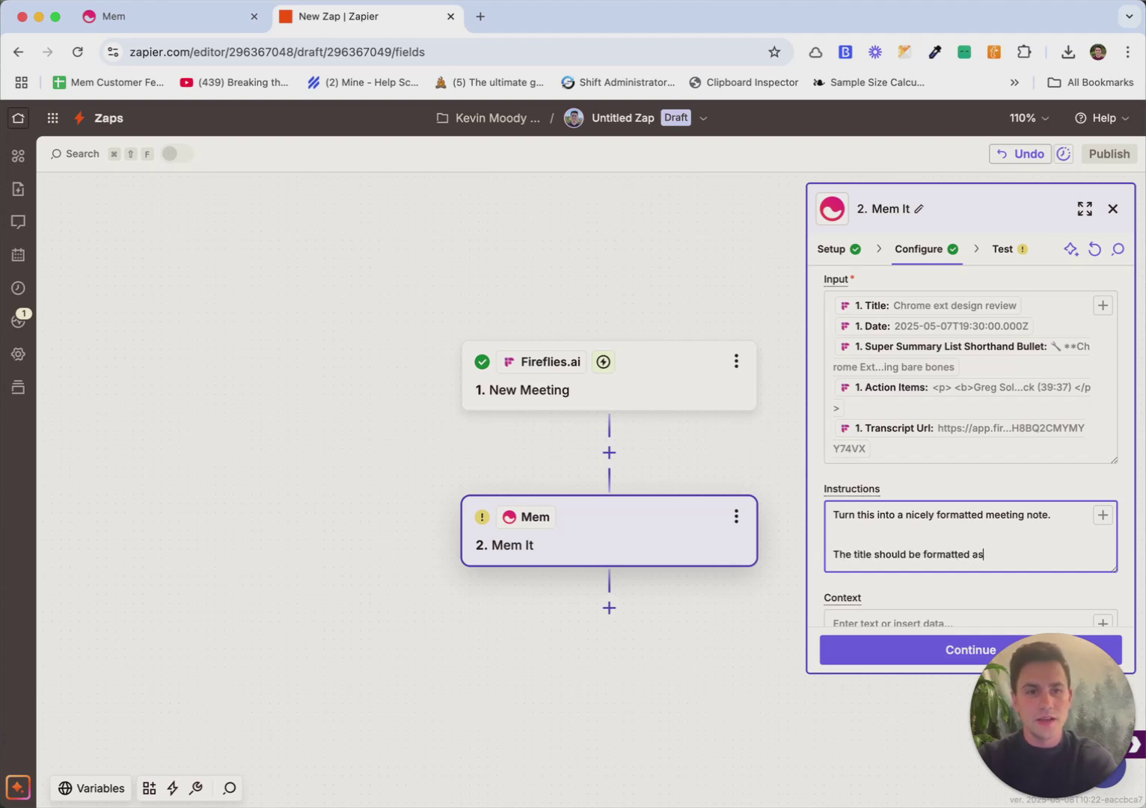
type("\"Meeting title - Month")
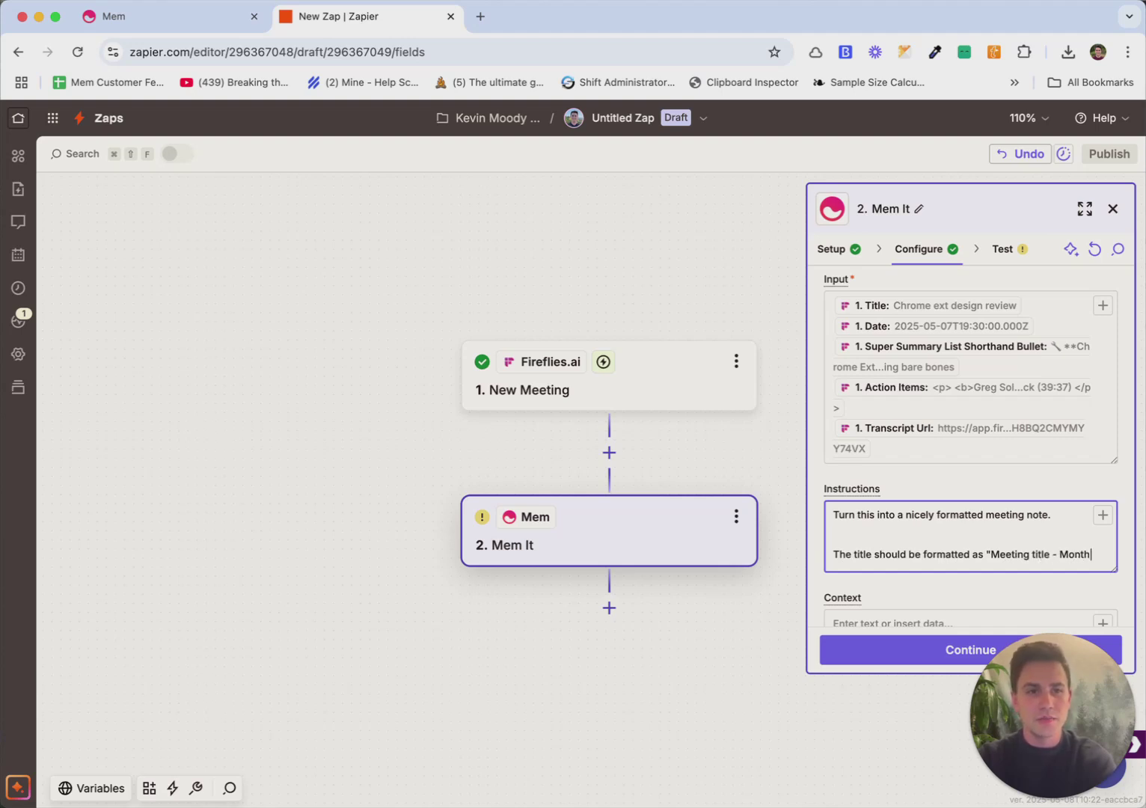
type(" D, YYYY\"")
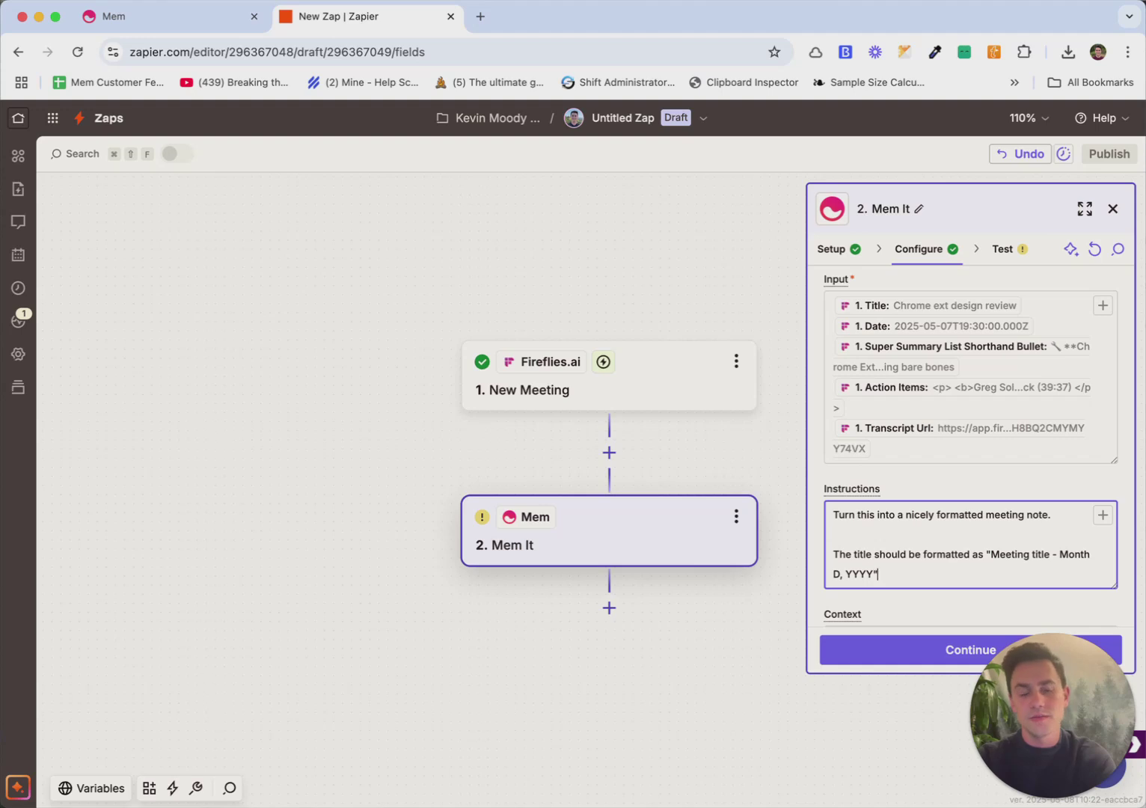
key("Return")
- Require notes and next-steps sections, checkbox next steps, a one-sentence tl;dr and raw transcript link
type("Include a section for notes a")
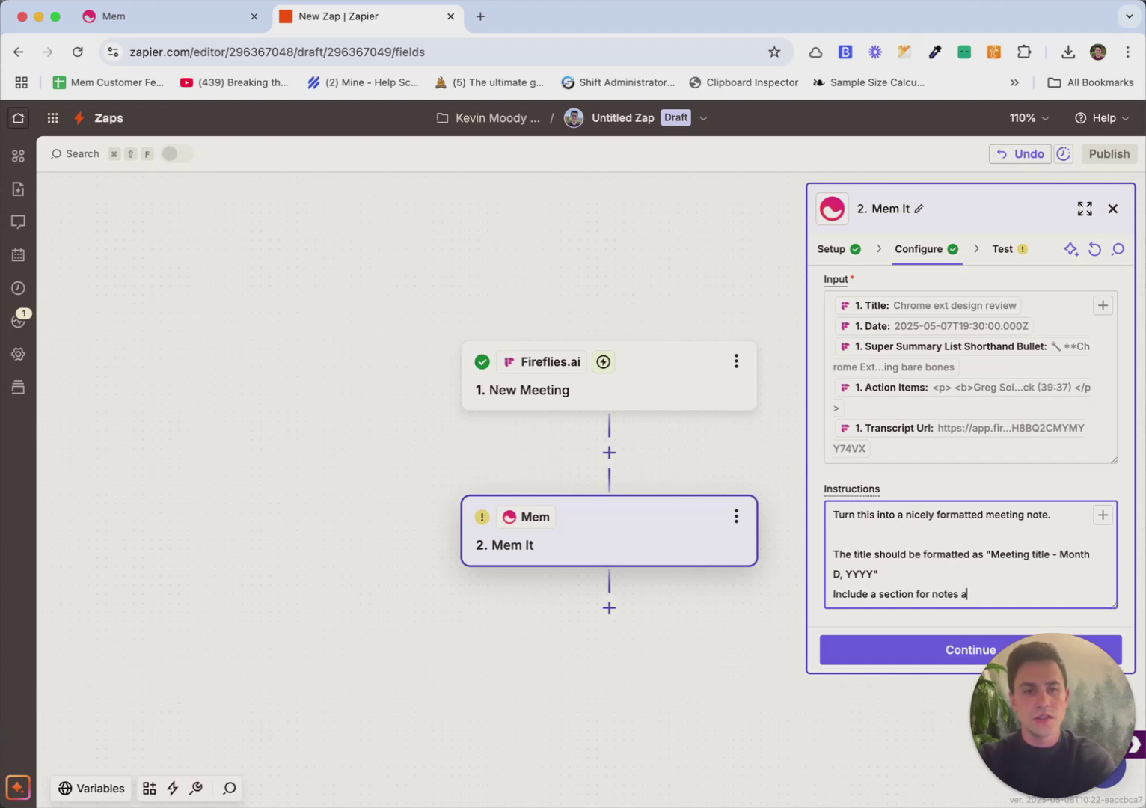
type("nd a section for netx")
key("BackSpace")
key("BackSpace")
key("BackSpace")
type("xt steps.")
key("Return")
type("The next steps should be all checkboxes.")
key("Return")
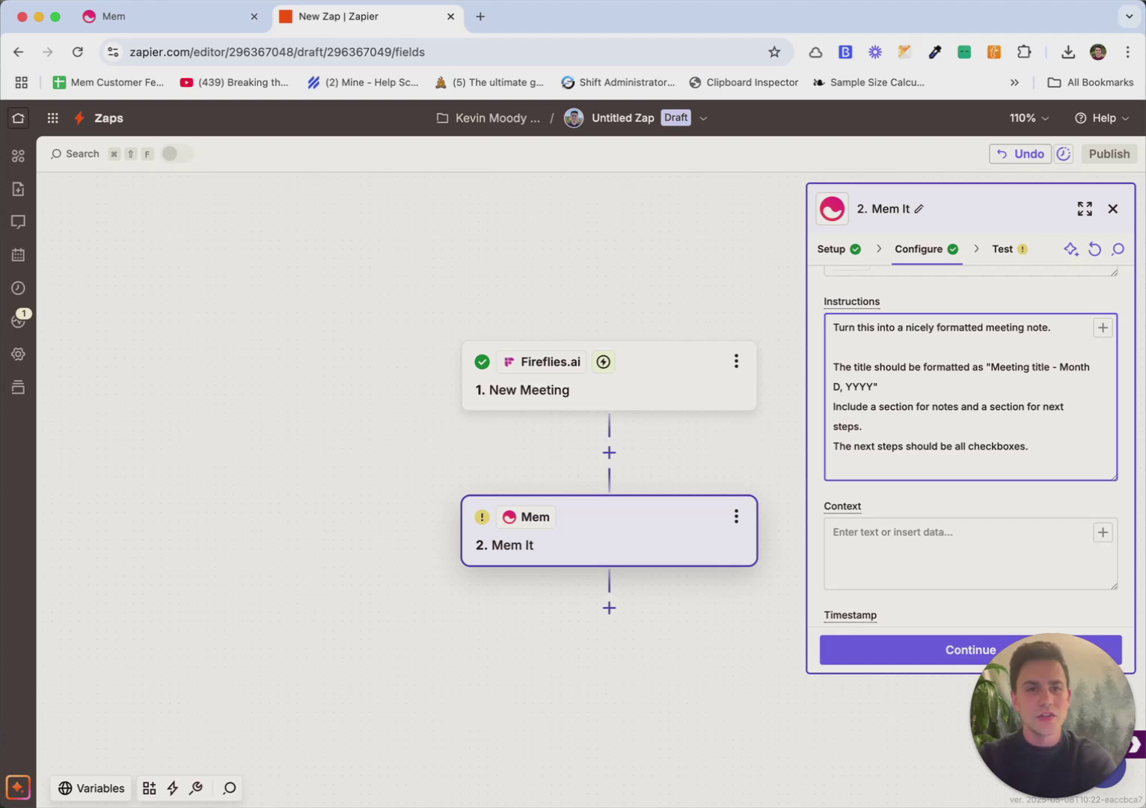
type("Make sure to include a one-sentence tl;dr at the top of the note and ")
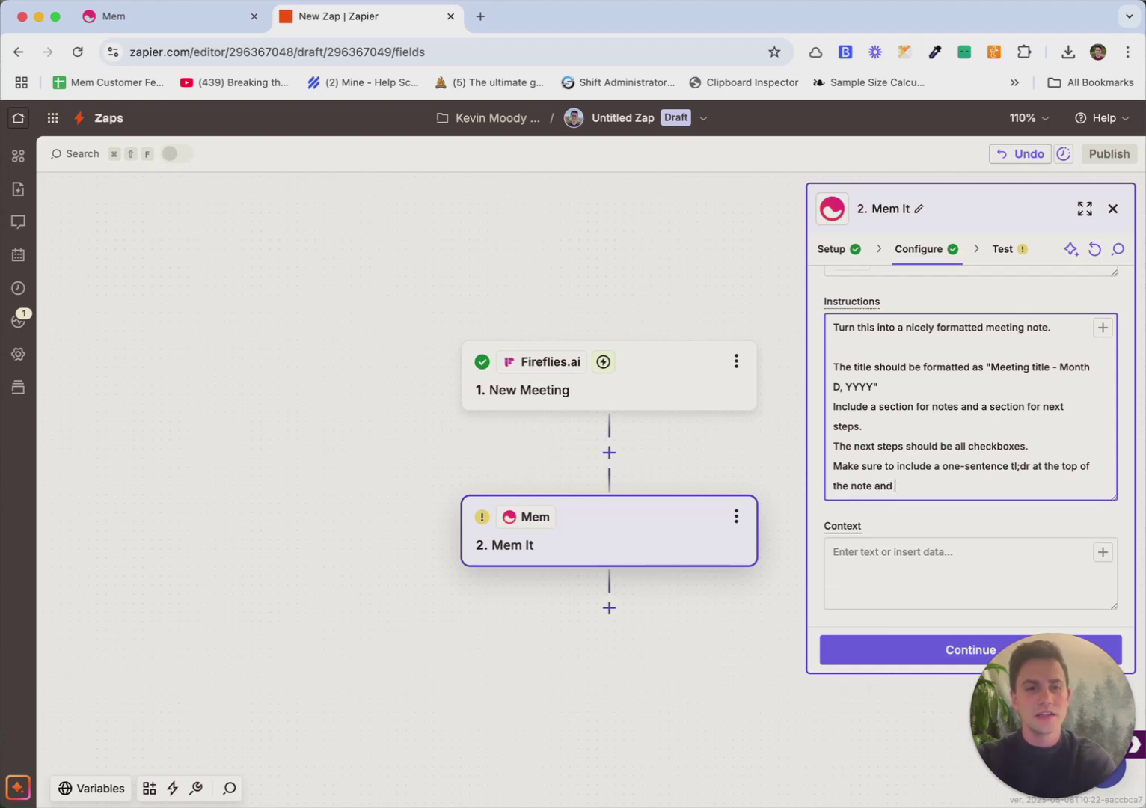
type("a raw link to the meeting tra")
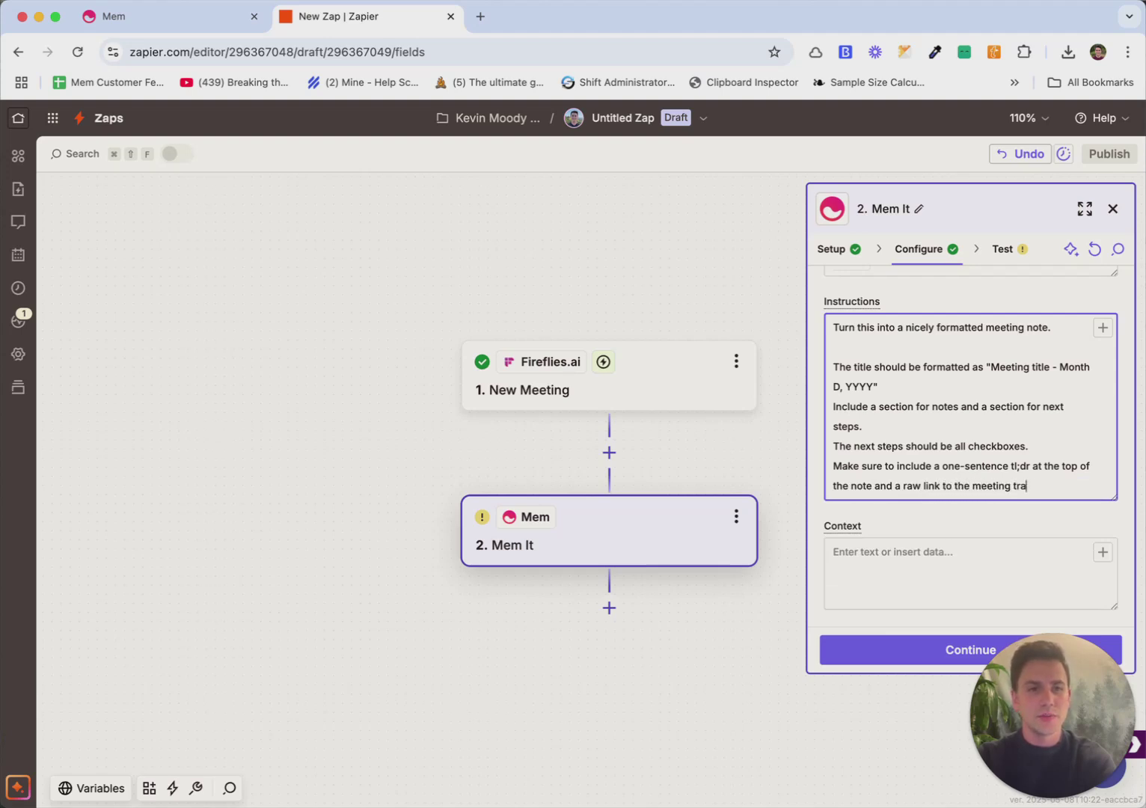
type("nscript at the bottom.")
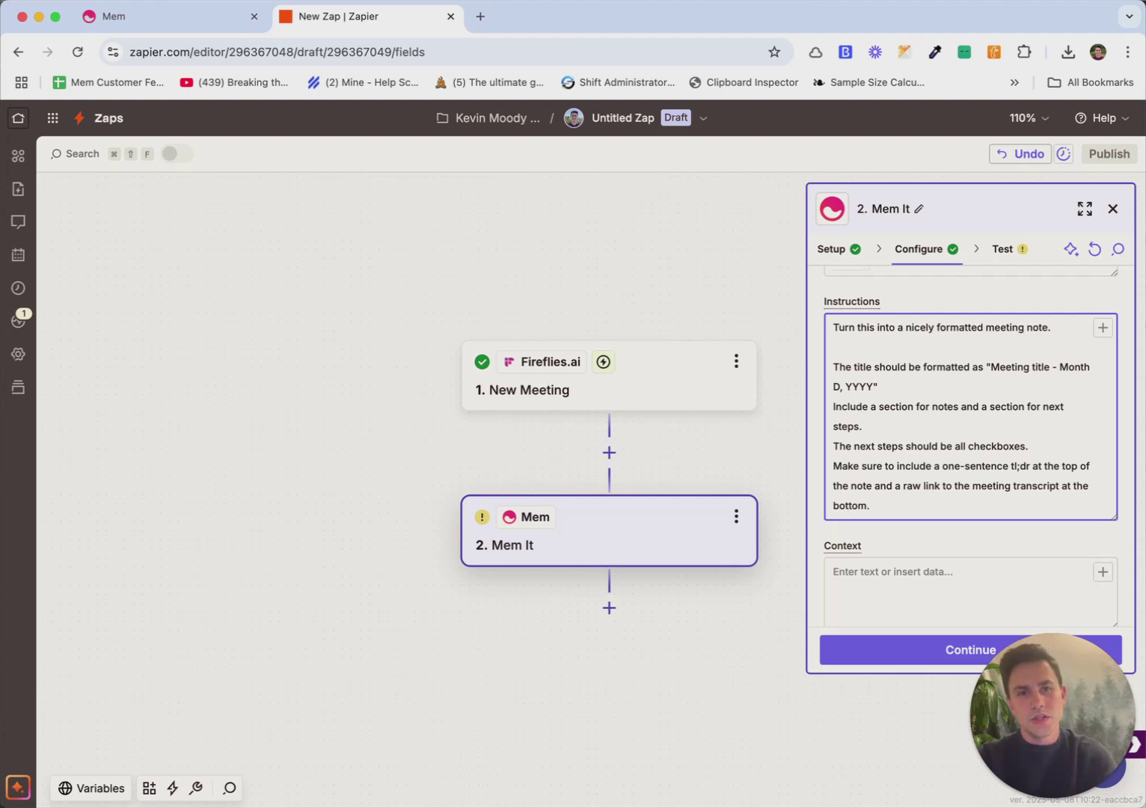
- Set Context to "This is a meeting about" followed by the meeting Keywords
scroll(913, 472, "up", 1)
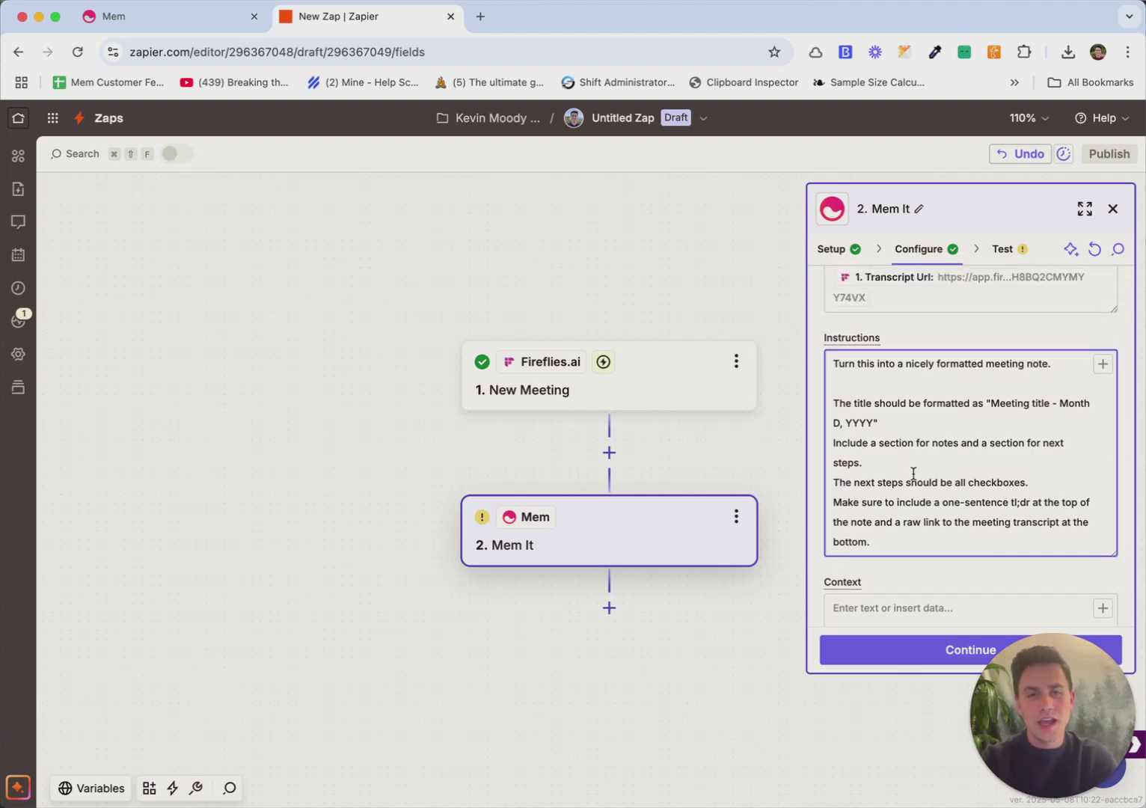
scroll(913, 473, "up", 5)
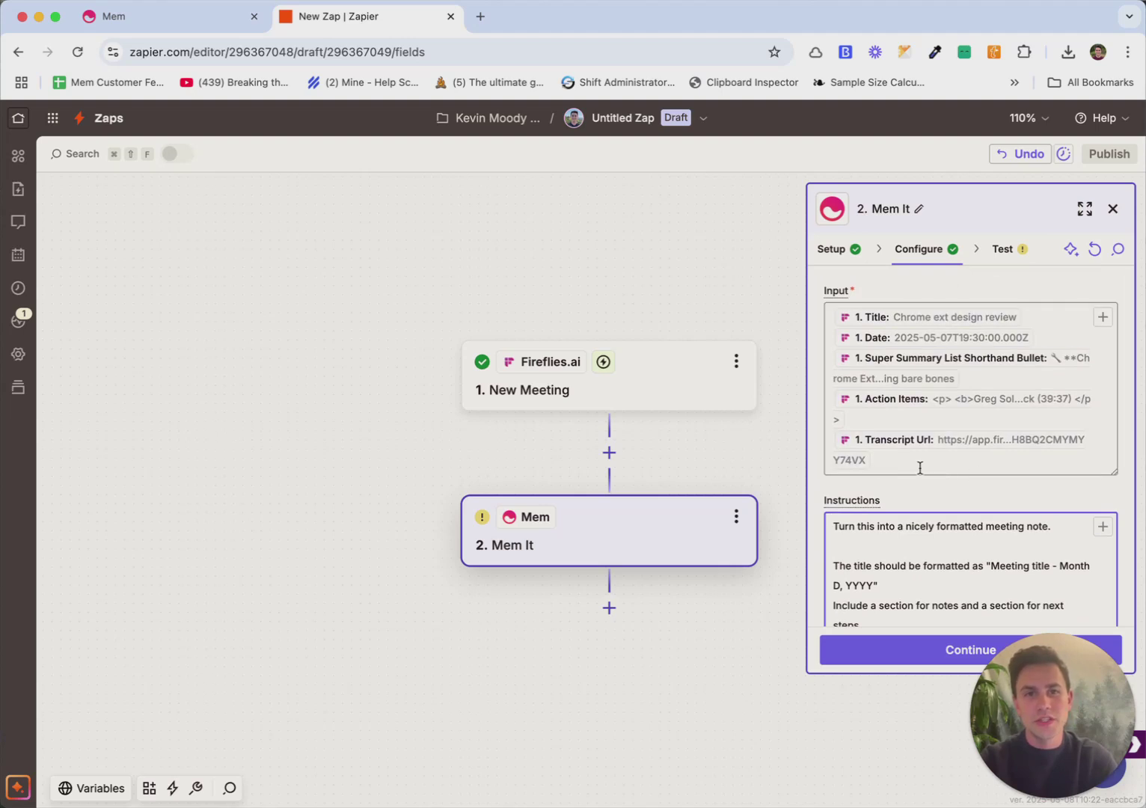
scroll(920, 468, "down", 3)
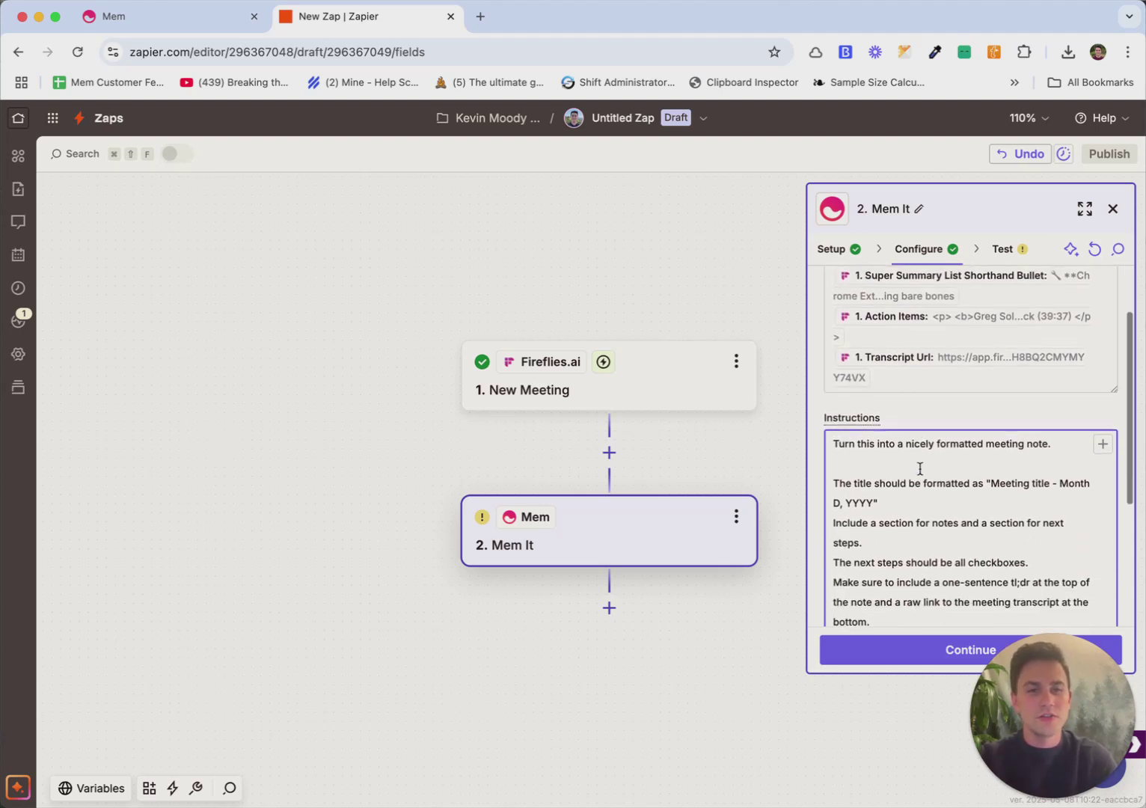
scroll(919, 468, "down", 6)
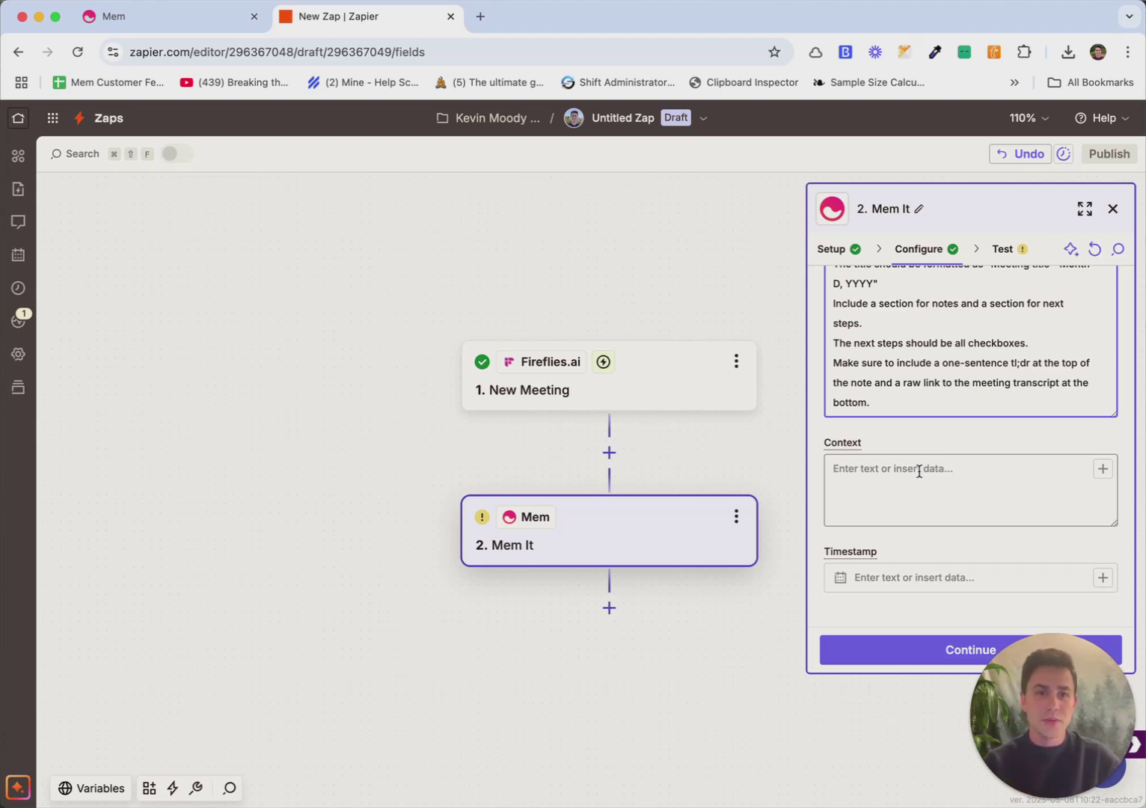
left_click(856, 484)
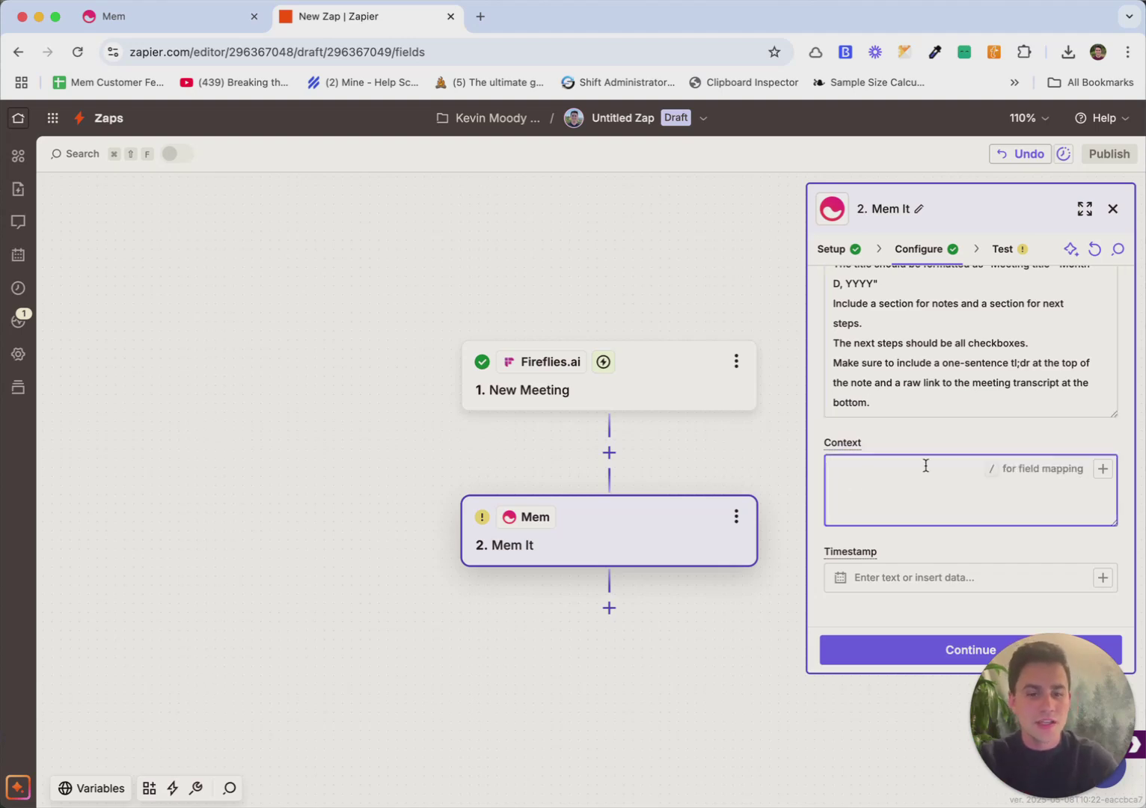
type("This is a a meet")
key("BackSpace")
key("BackSpace")
key("BackSpace")
key("BackSpace")
key("BackSpace")
key("BackSpace")
type("meeting about")
left_click(1102, 469)
left_click(700, 388)
type("keywor")
left_click(591, 596)
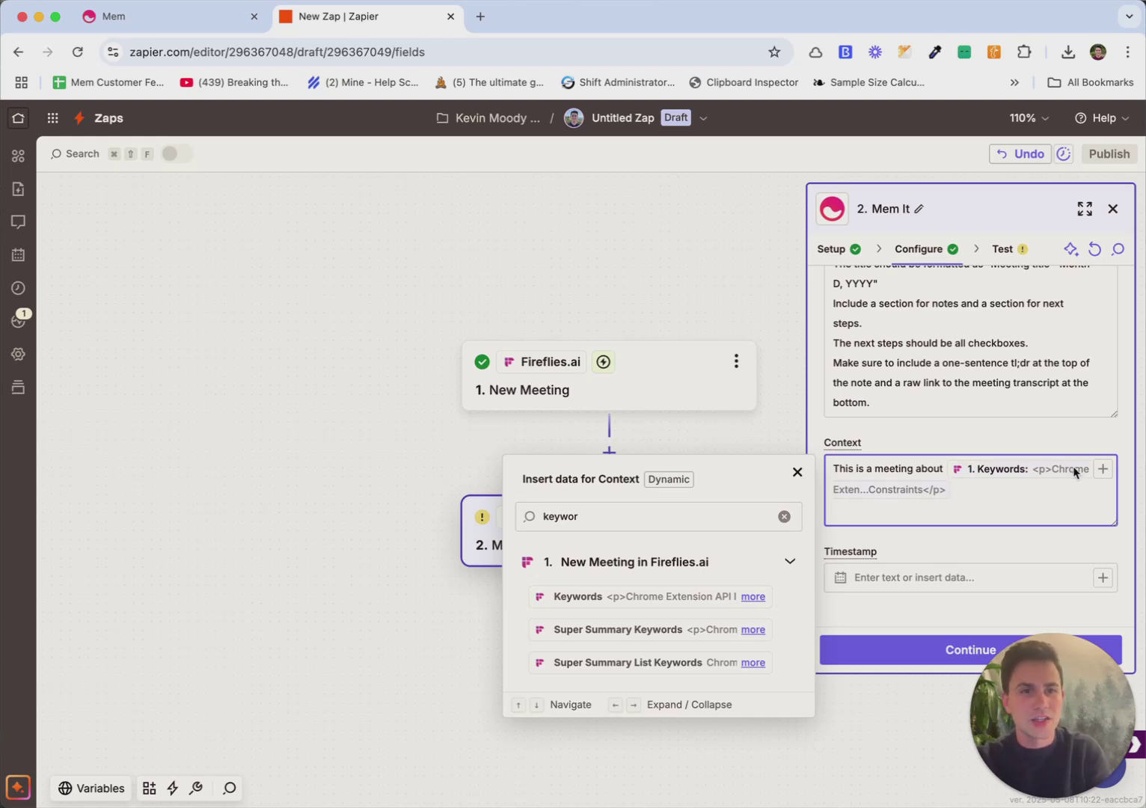
- Map the meeting Date into Timestamp and continue to the test
left_click(973, 570)
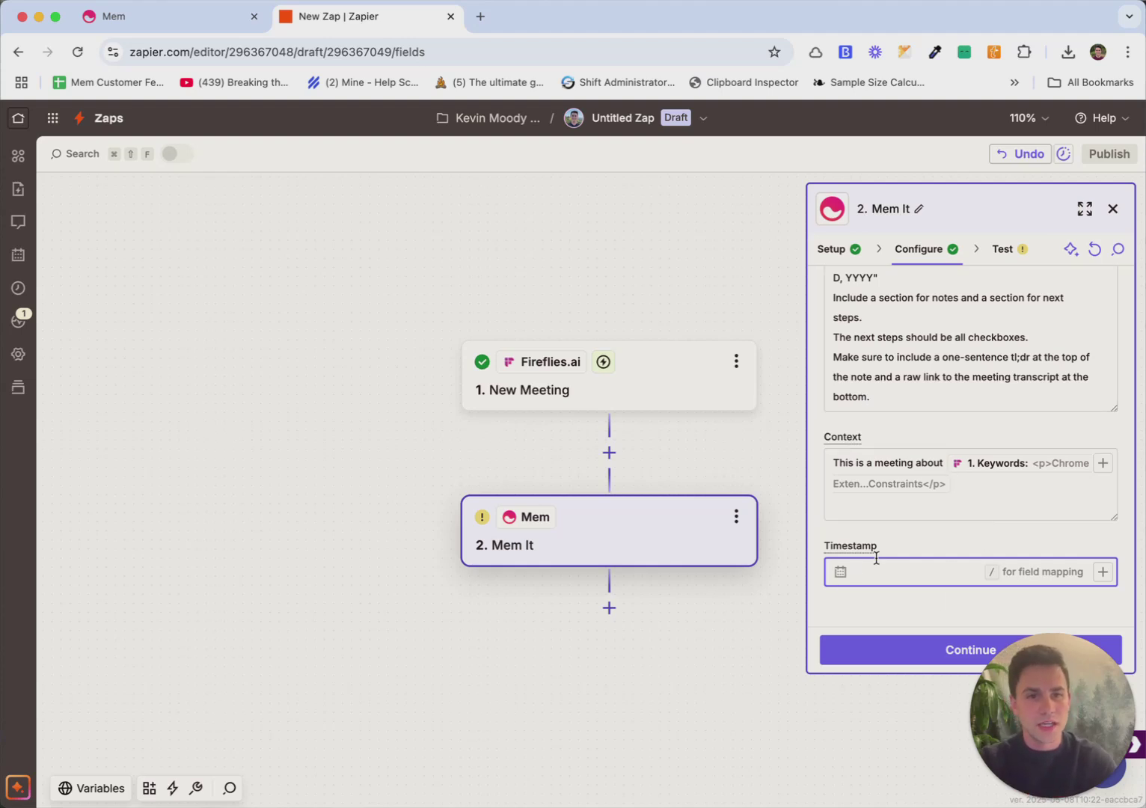
left_click(1103, 577)
type("date")
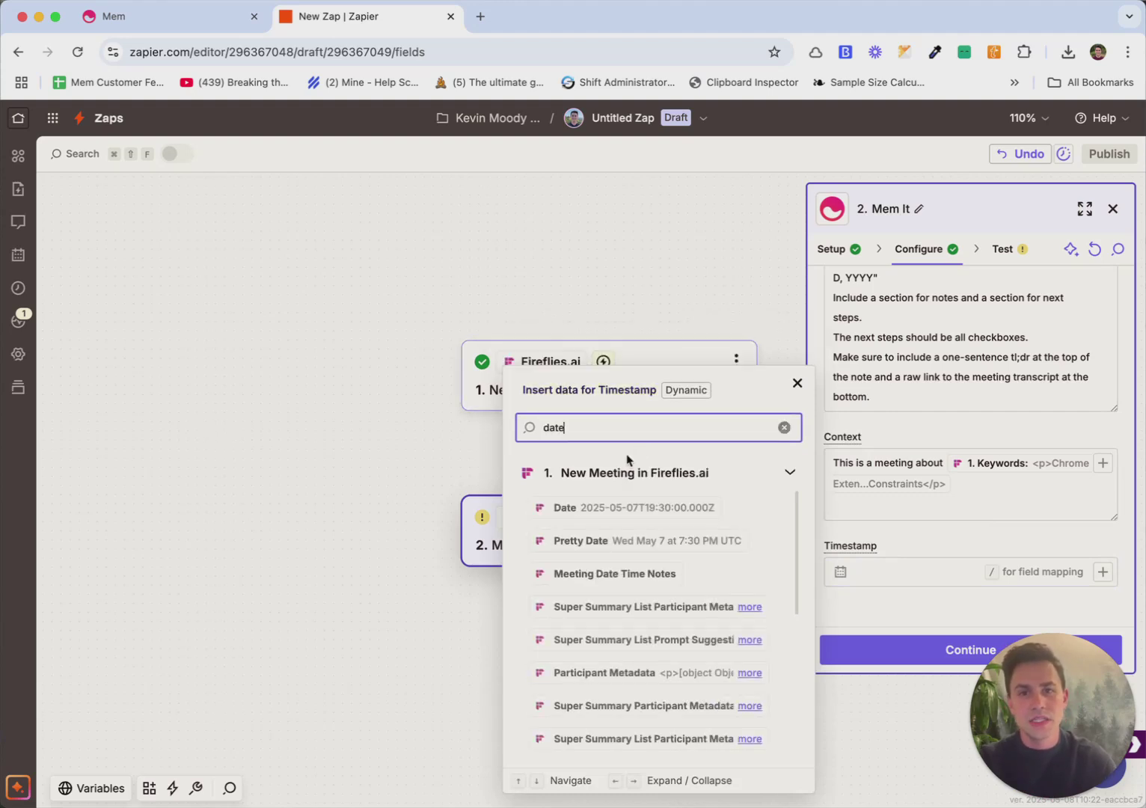
left_click(605, 508)
left_click(913, 595)
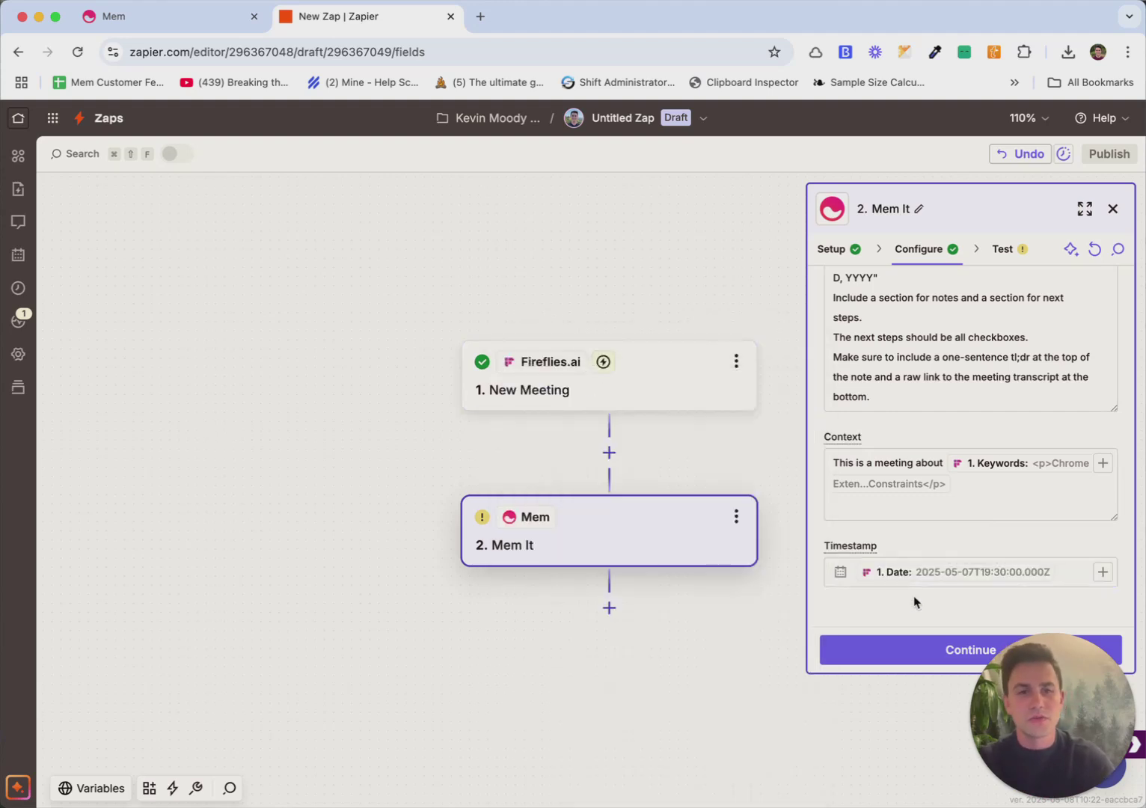
left_click(912, 651)
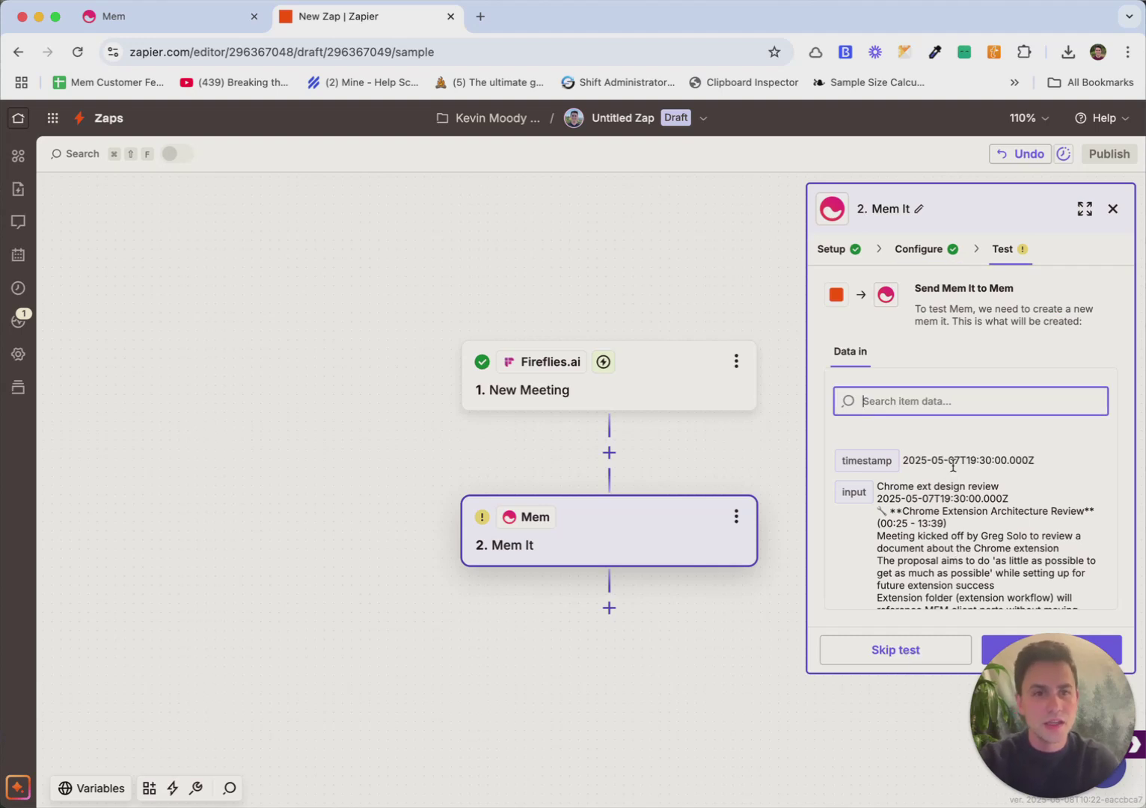
- Review the preview data and send a test Mem It to Mem
scroll(950, 479, "down", 3)
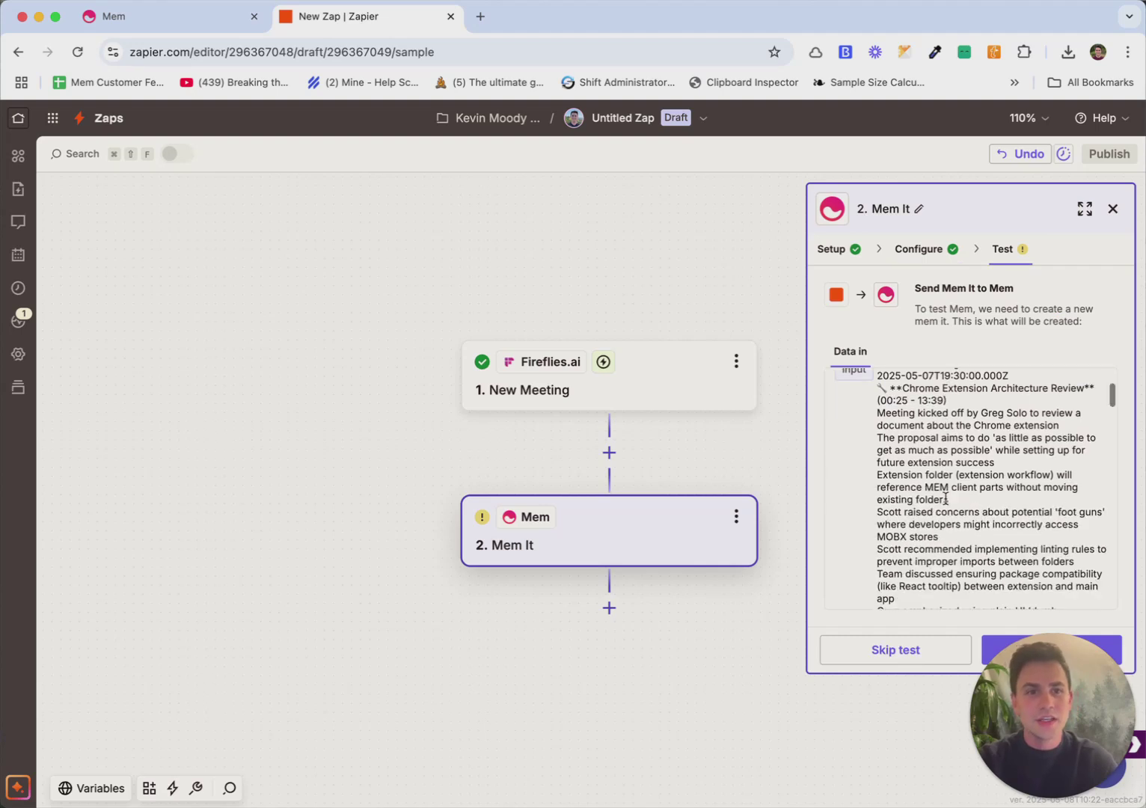
scroll(945, 498, "down", 15)
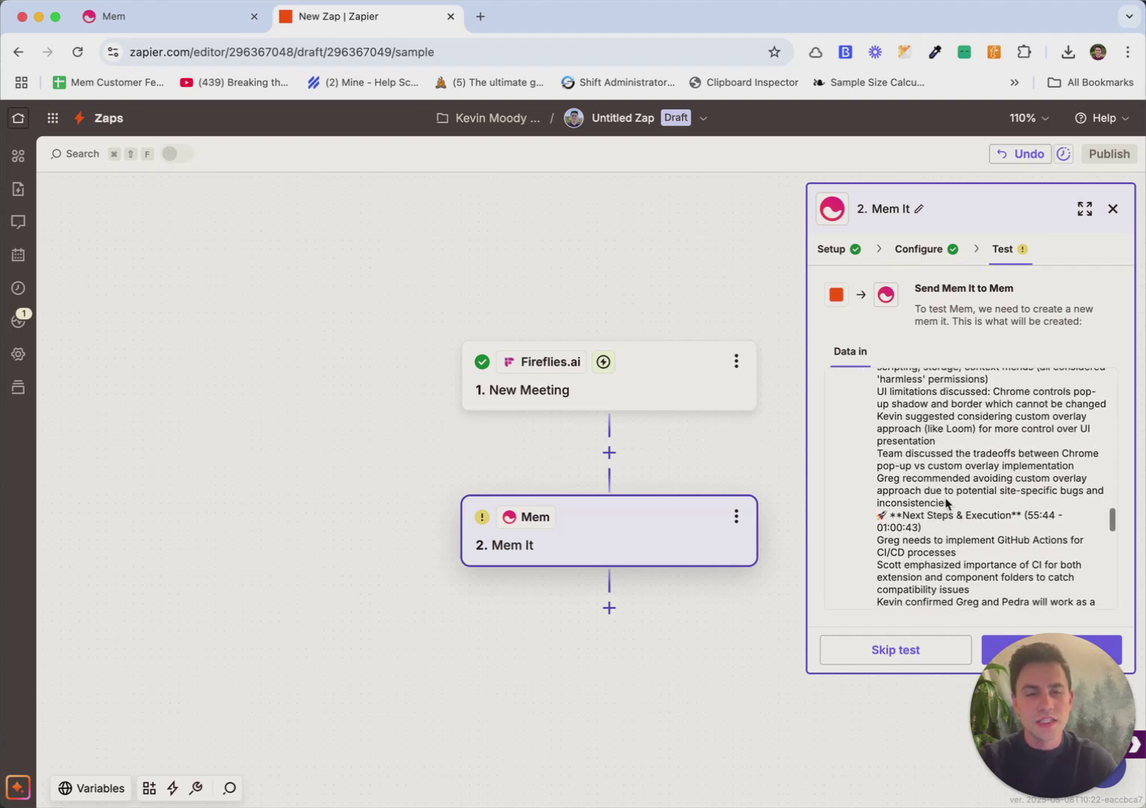
scroll(946, 503, "down", 15)
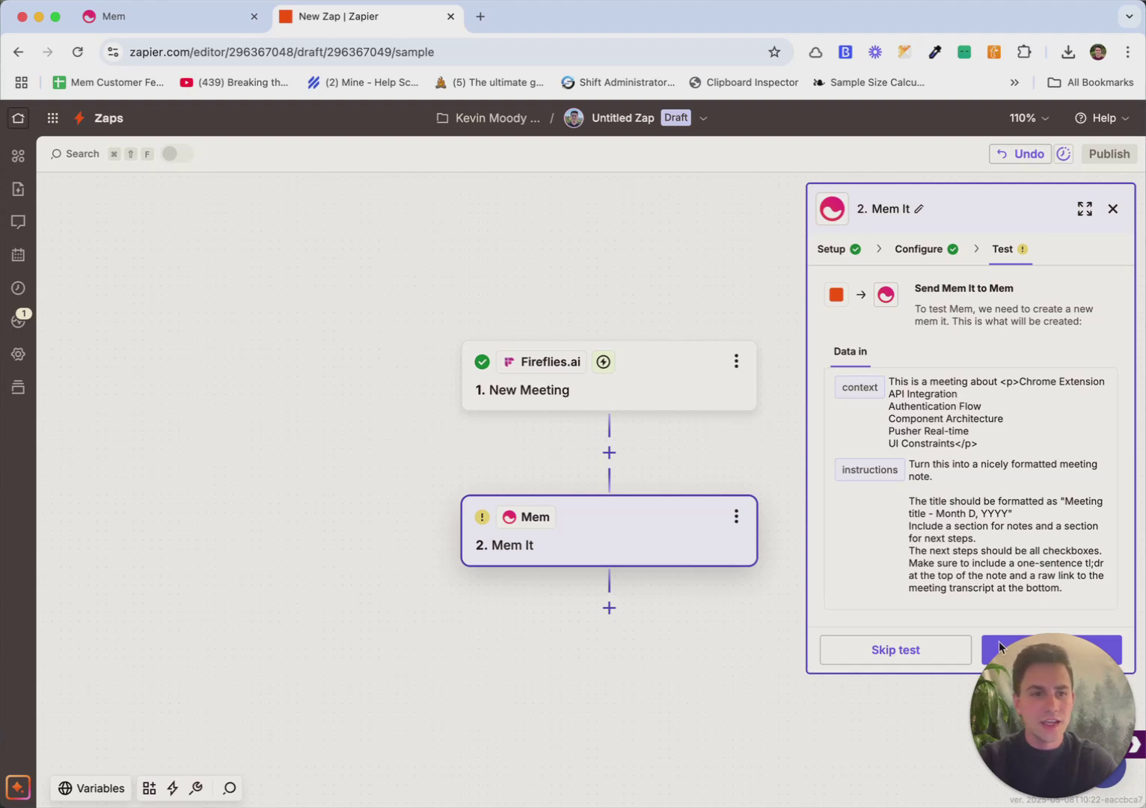
left_click_drag(1020, 681, 722, 677)
left_click(1056, 650)
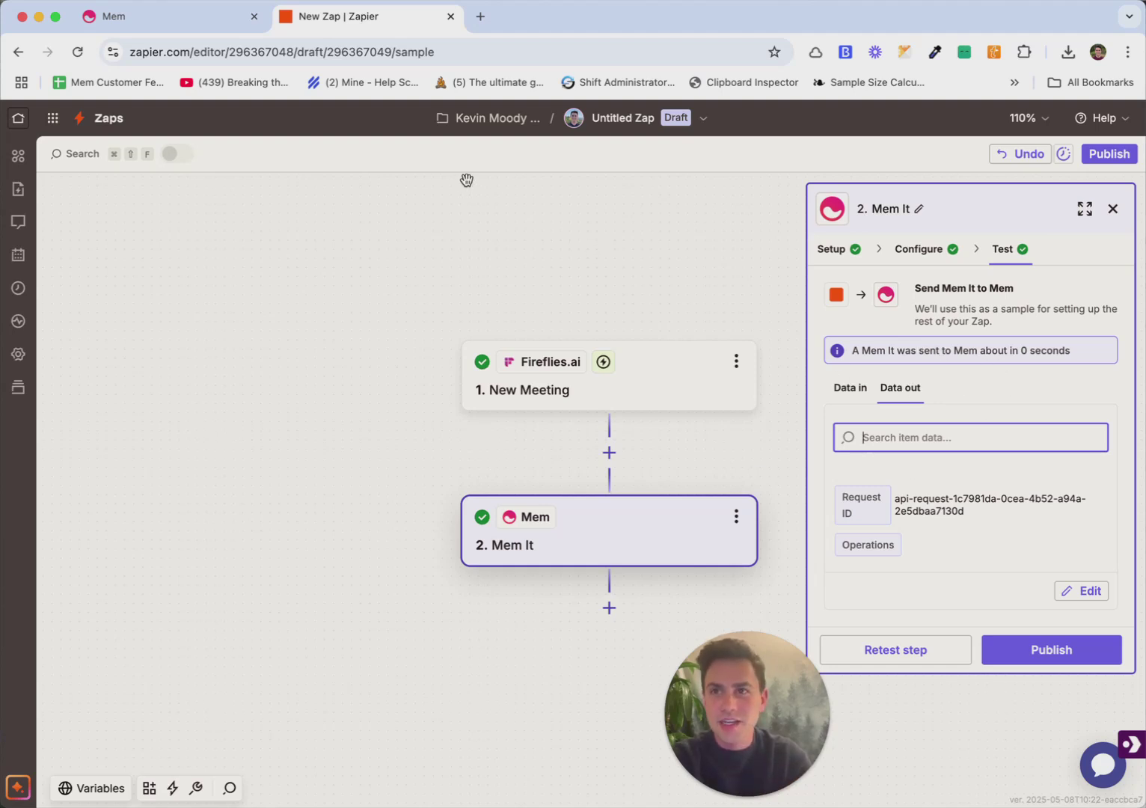
- Switch to Mem and find the "Chrome ext design review - May 7, 2025" note in Notes
left_click_drag(776, 683, 1080, 710)
left_click(189, 25)
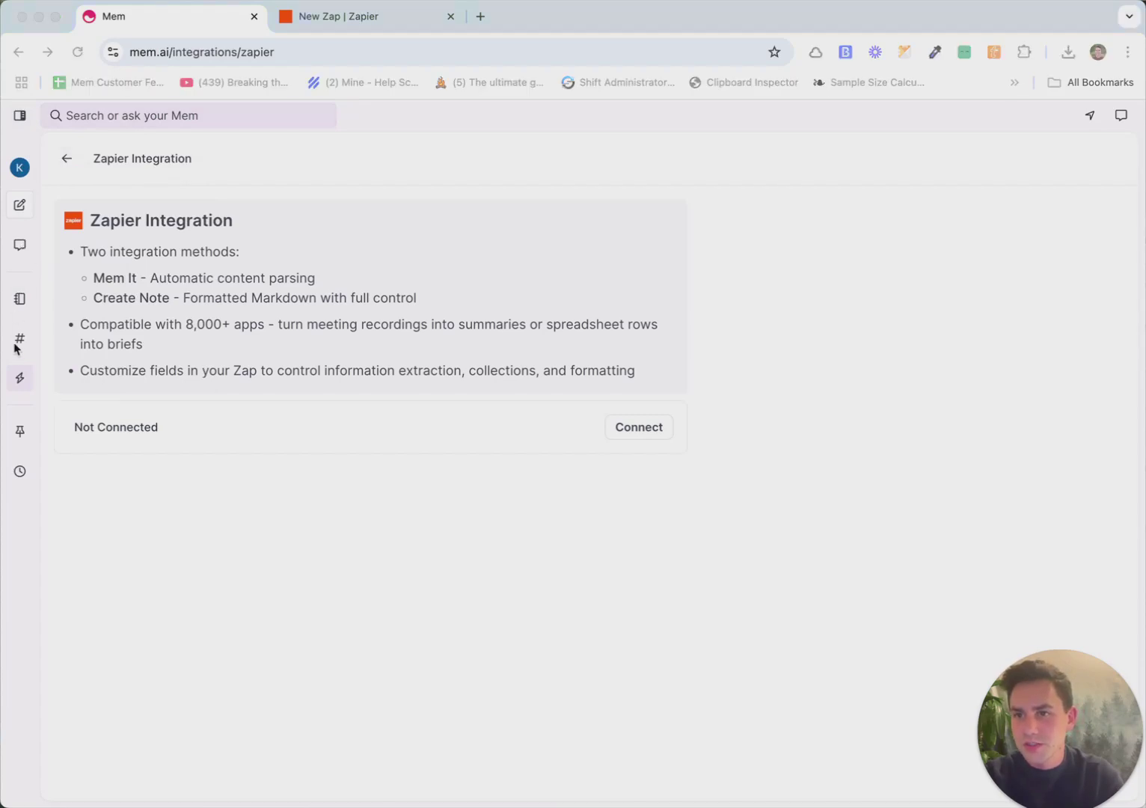
left_click(19, 299)
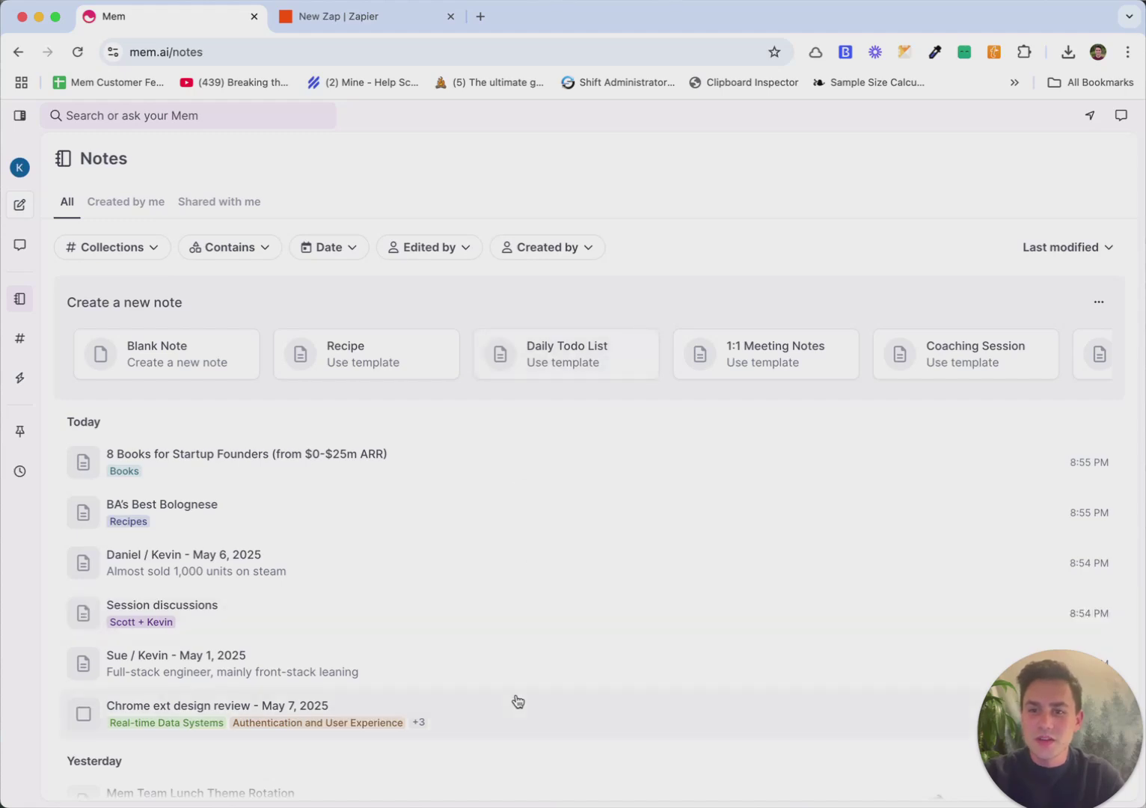
mouse_move(361, 707)
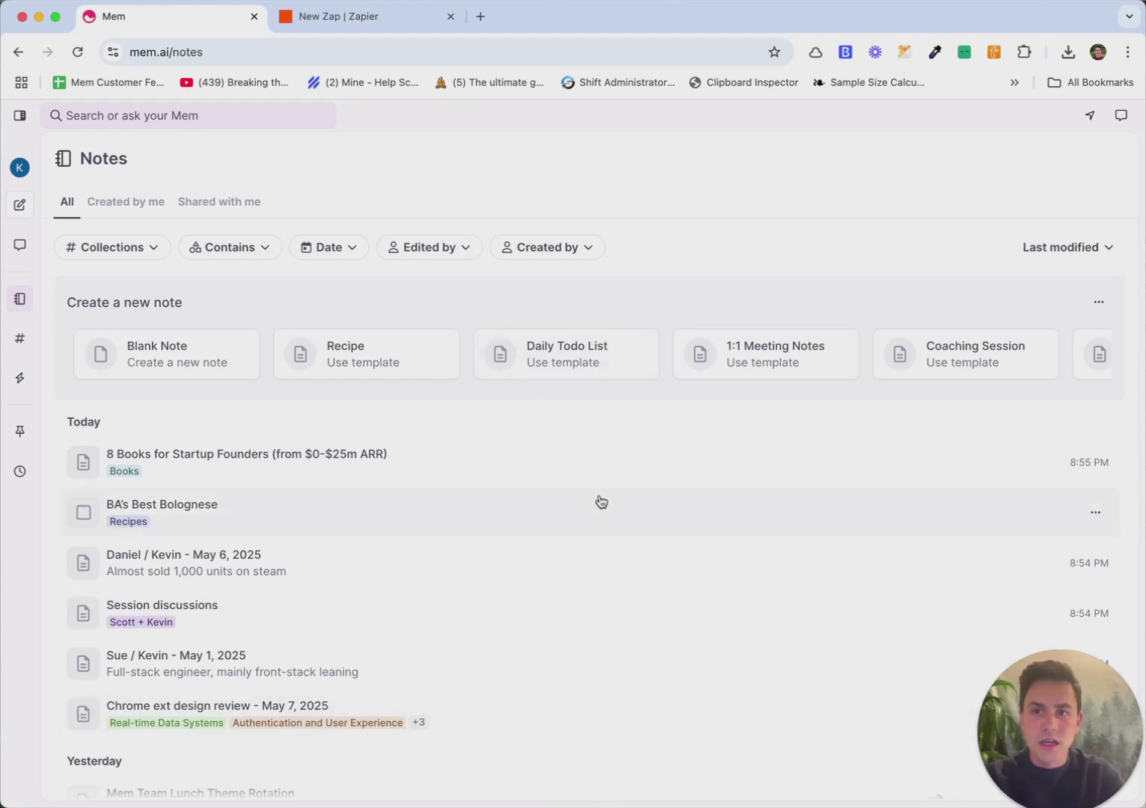
mouse_move(609, 605)
scroll(609, 606, "down", 2)
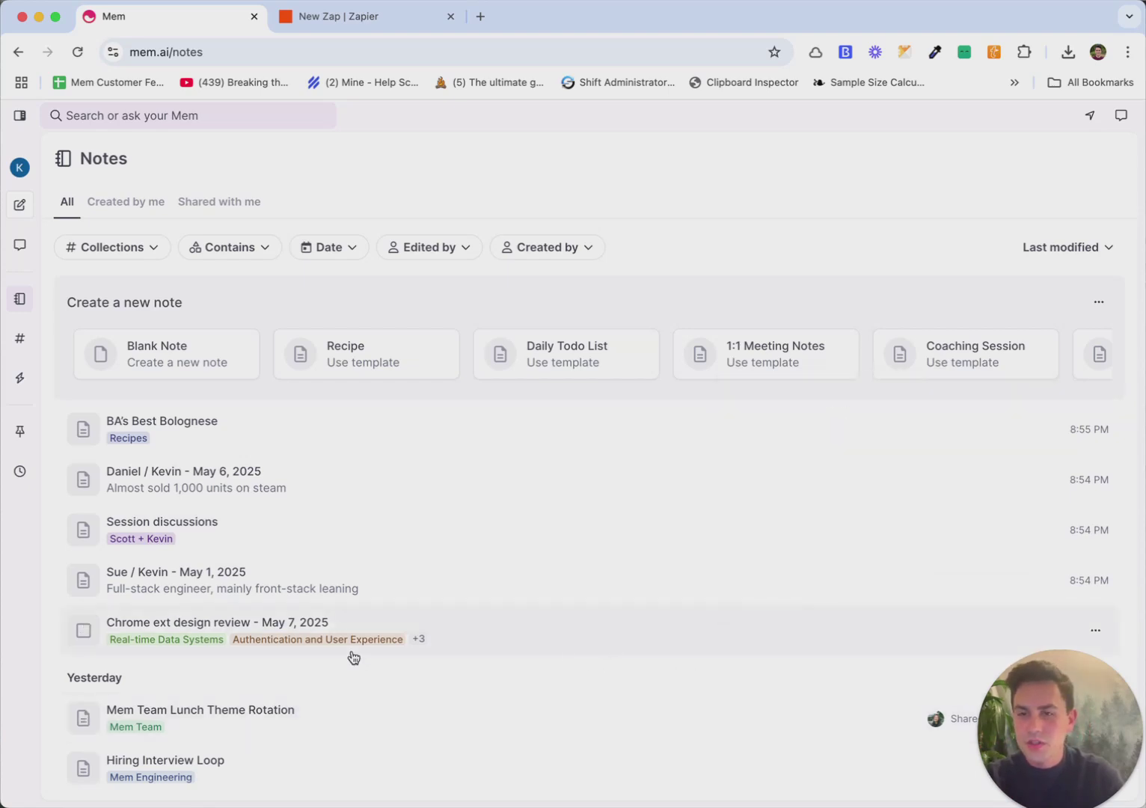
mouse_move(149, 632)
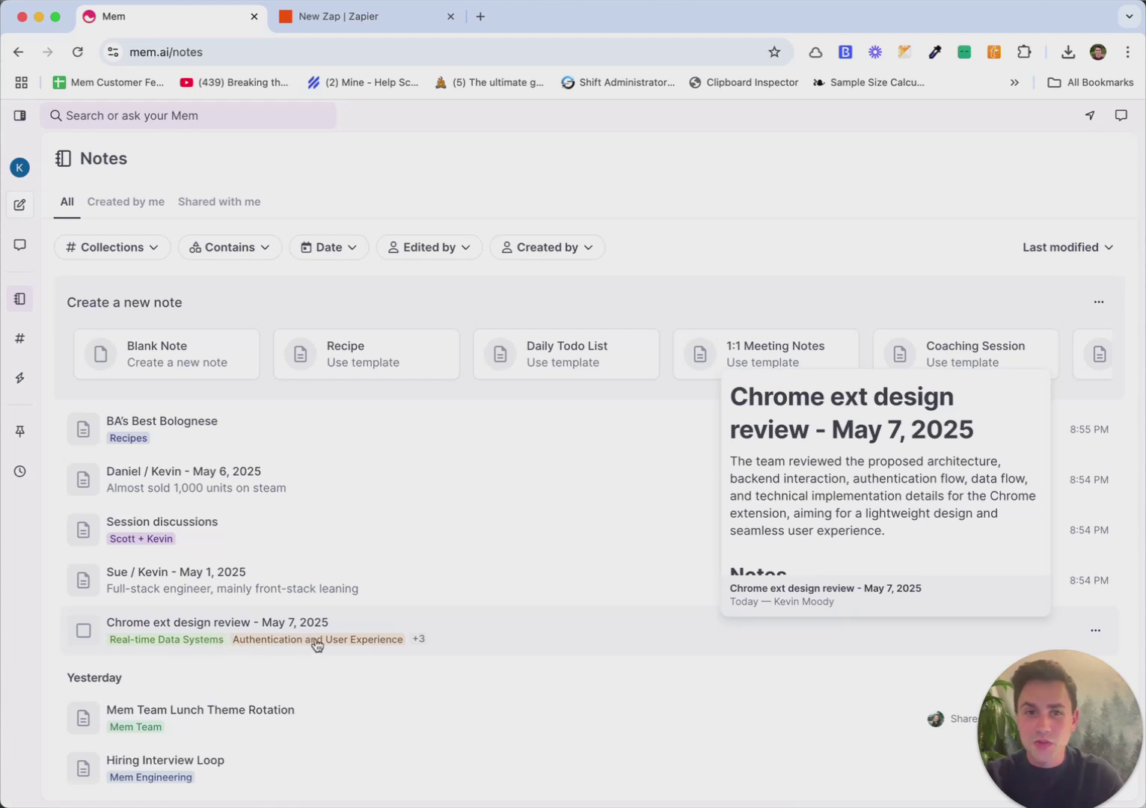
- Open the 'Chrome ext design review - May 7, 2025' note and read its summary and notes
left_click(318, 641)
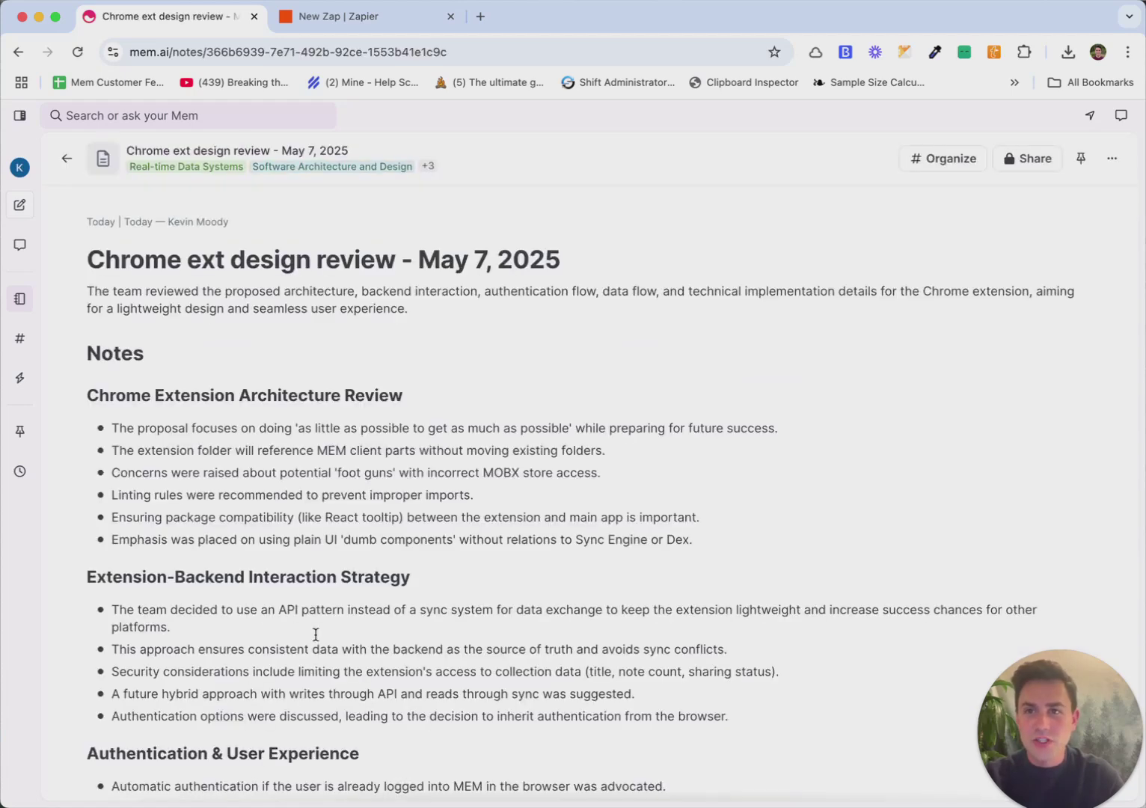
triple_click(315, 306)
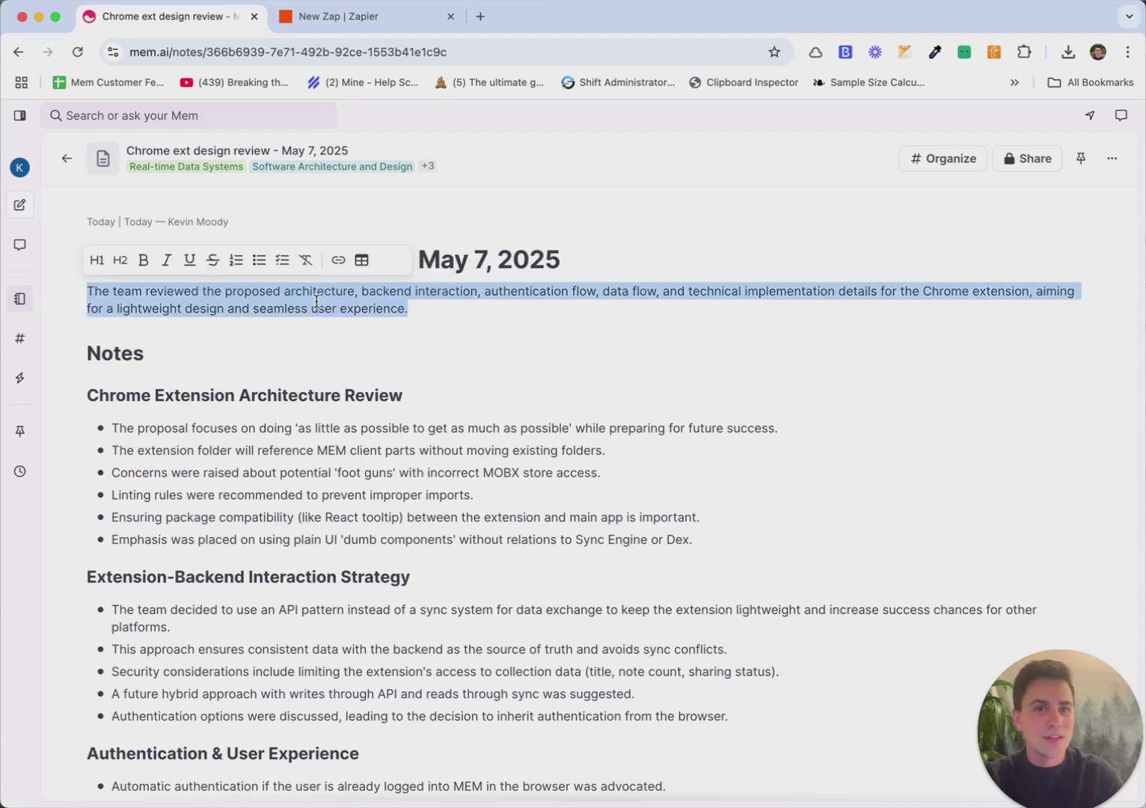
left_click(351, 421)
scroll(351, 421, "down", 6)
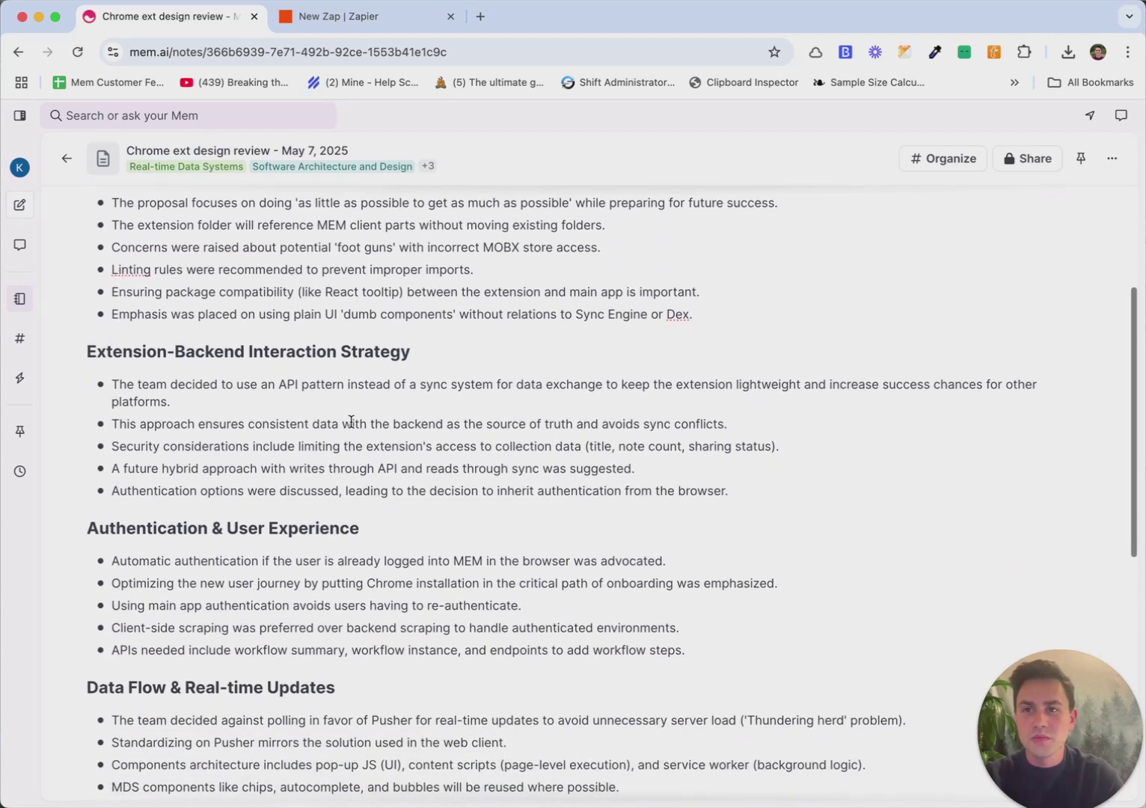
scroll(350, 421, "down", 12)
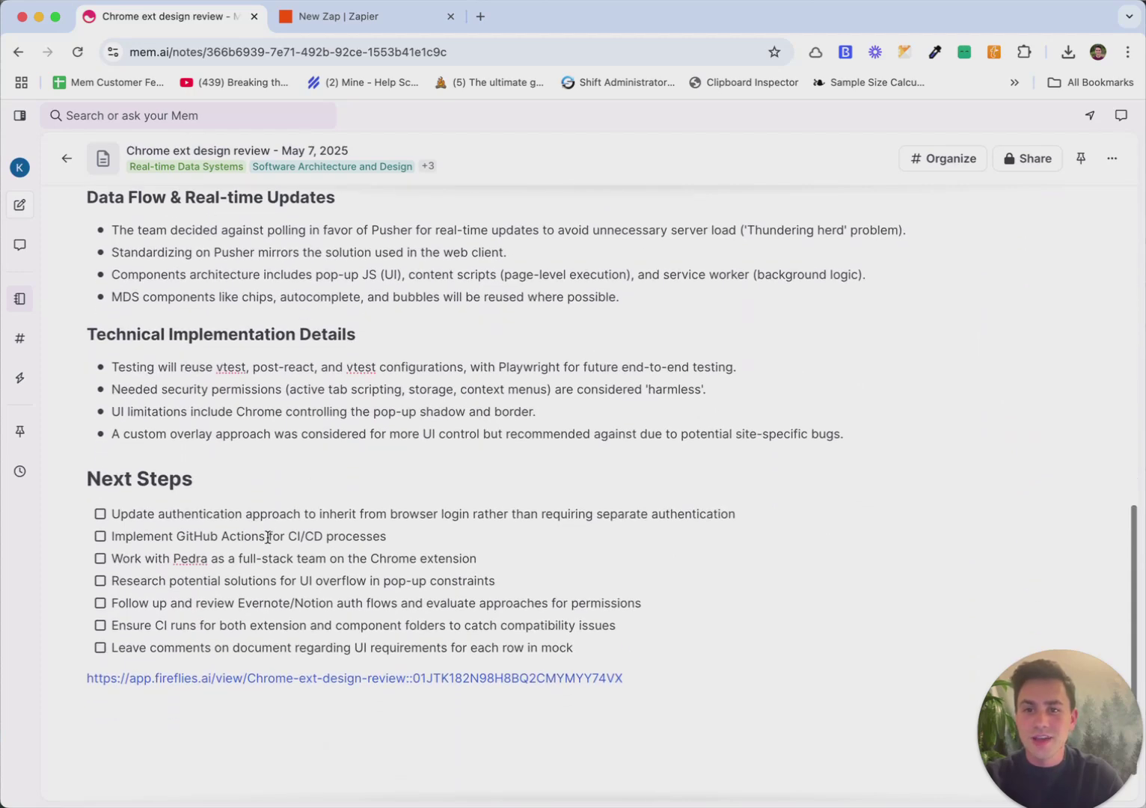
- Tick and untick the first two Next Steps checkboxes to confirm they work
left_click_drag(252, 514, 257, 627)
left_click(256, 631)
left_click(100, 513)
left_click(100, 536)
left_click(101, 515)
left_click(101, 535)
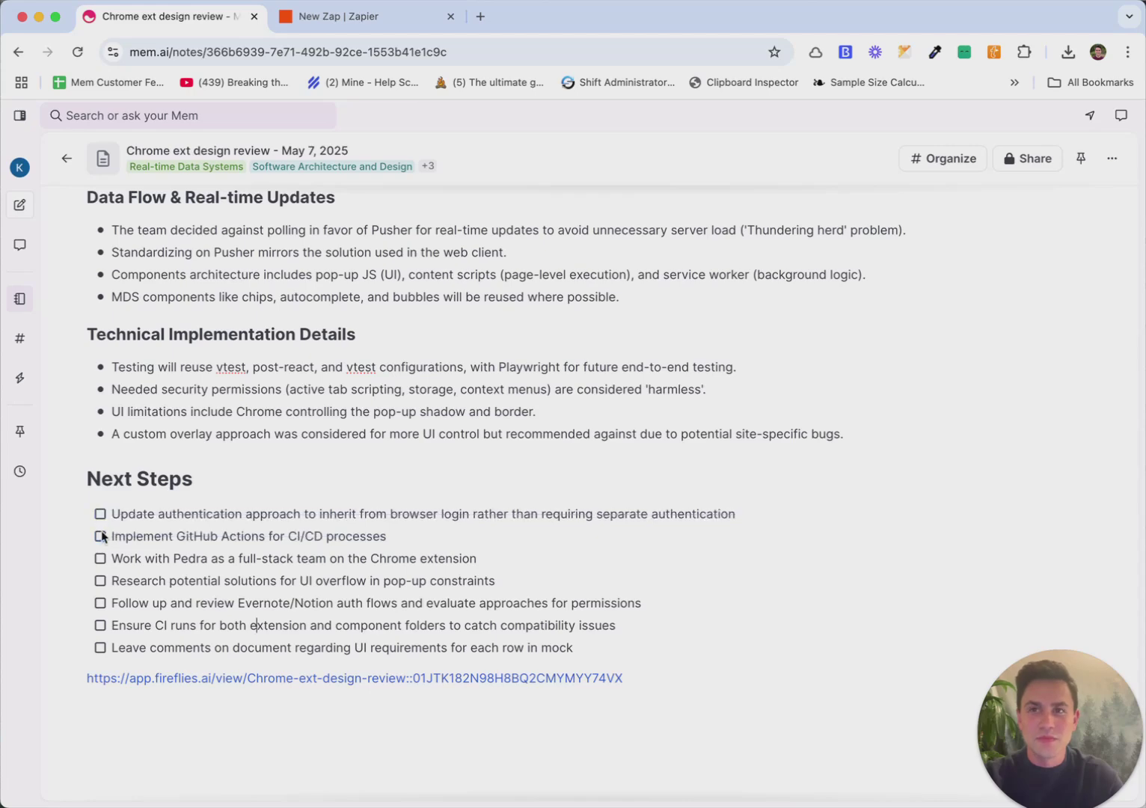
- Publish the Fireflies.ai-to-Mem Zap as version v1, then return to Mem's notes list
left_click(67, 159)
left_click(338, 27)
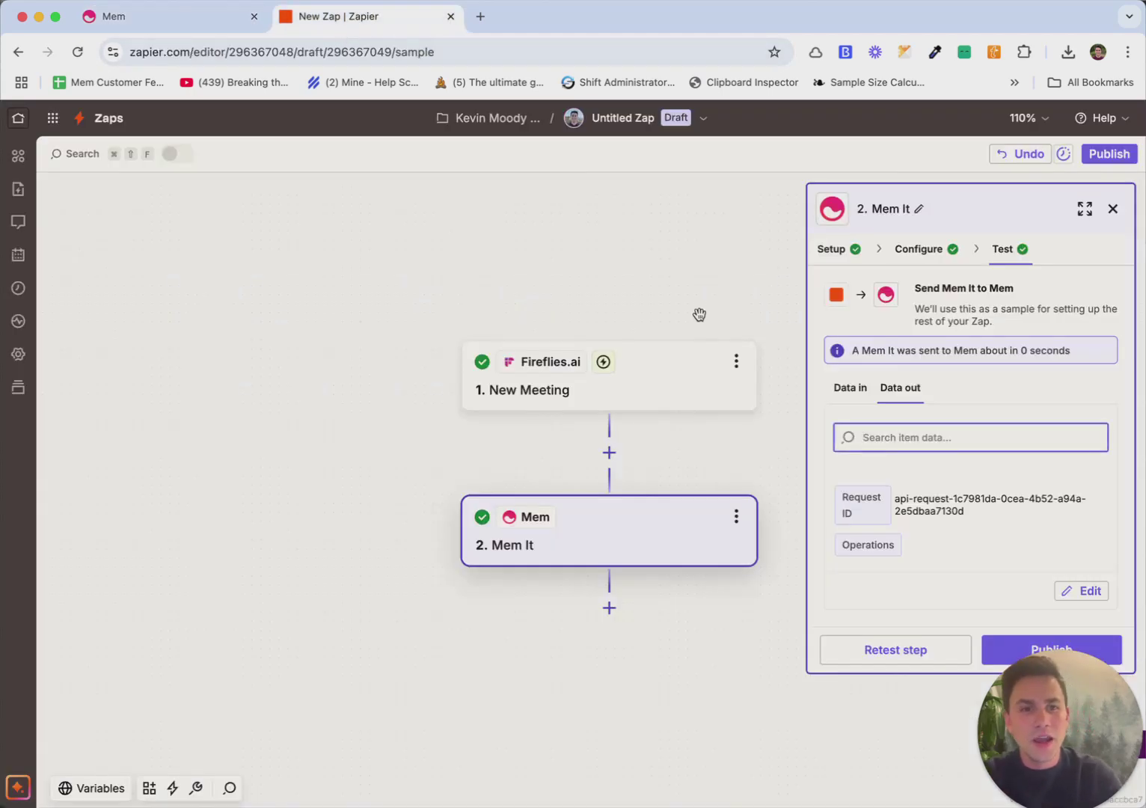
left_click(995, 650)
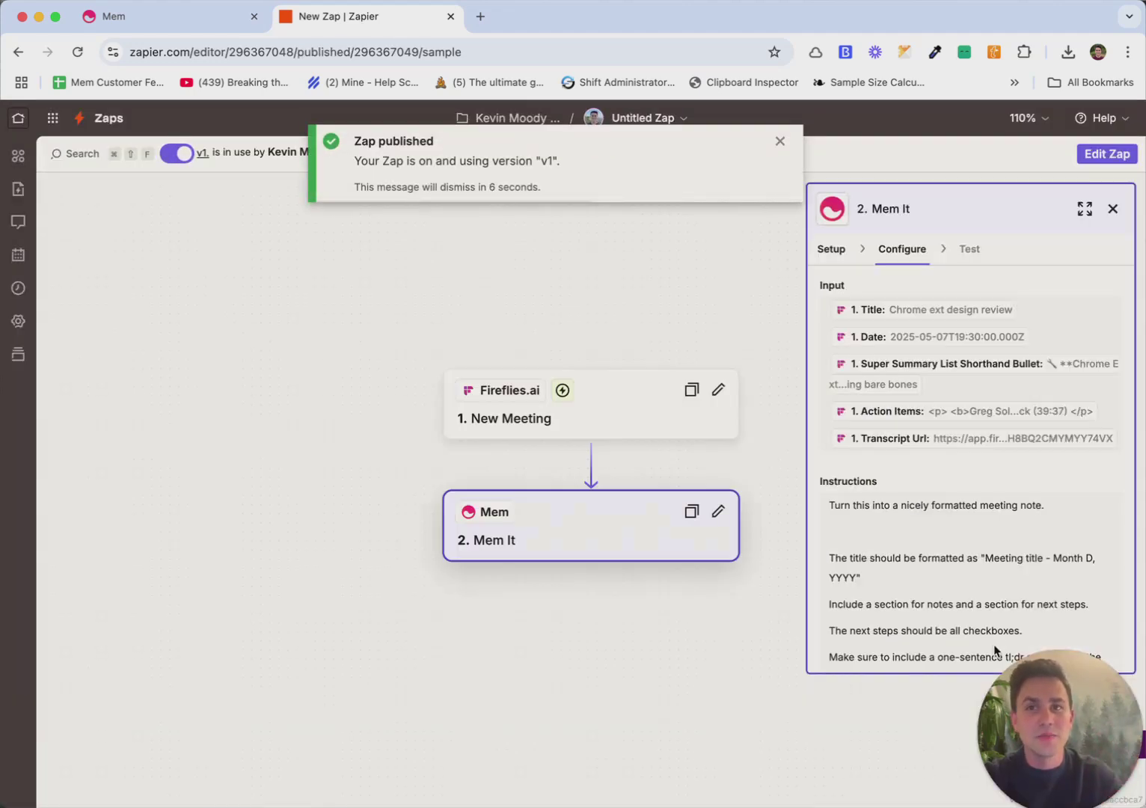
left_click(180, 21)
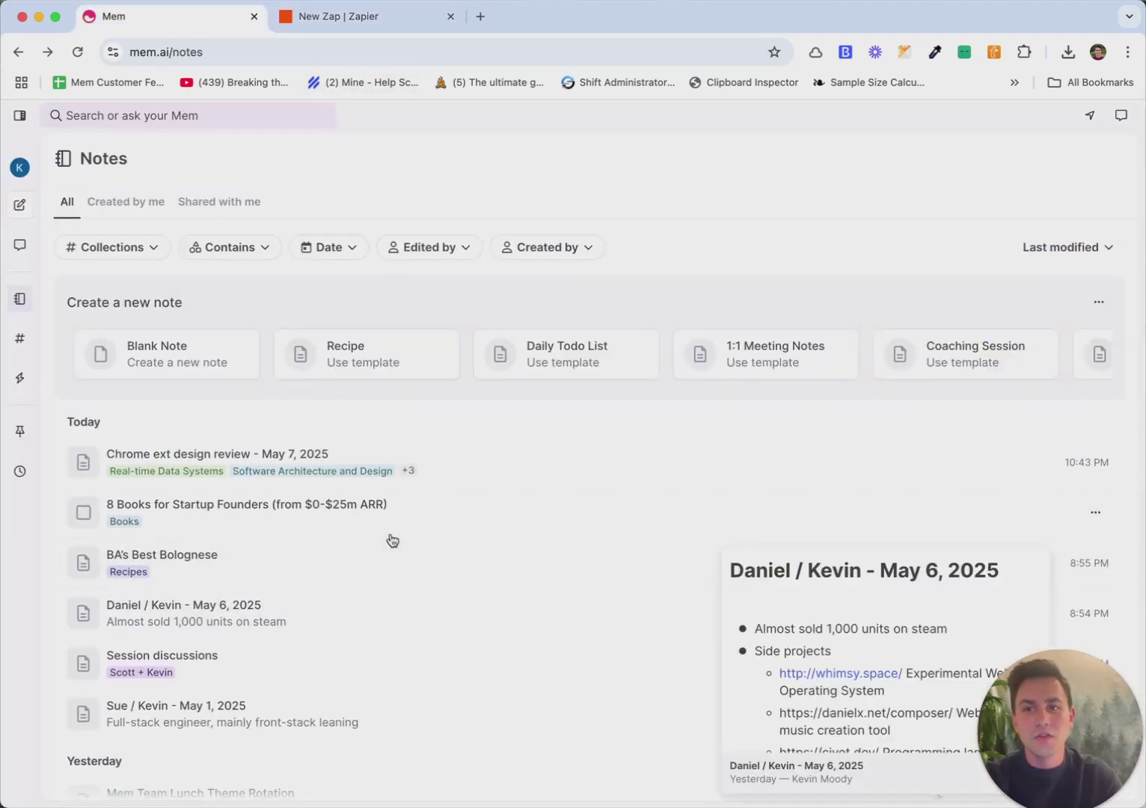